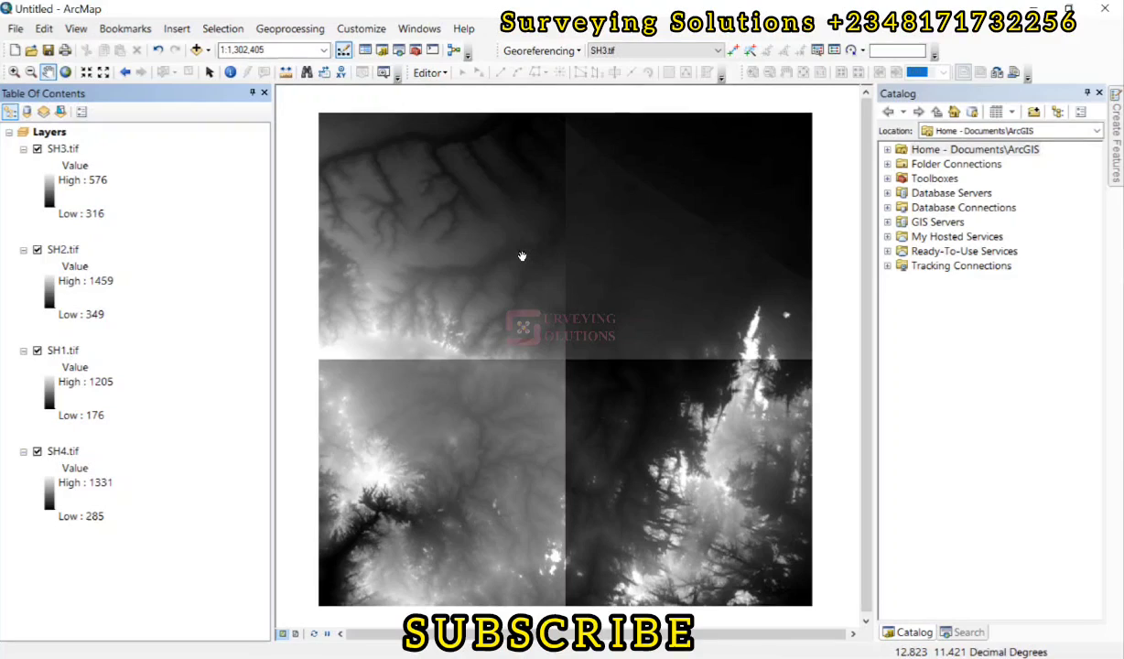
# Step: Toggle the SH3, SH2 and SH1 tiles on and off to compare positions, leaving SH2.tif hidden
pyautogui.click(37, 150)
pyautogui.click(37, 150)
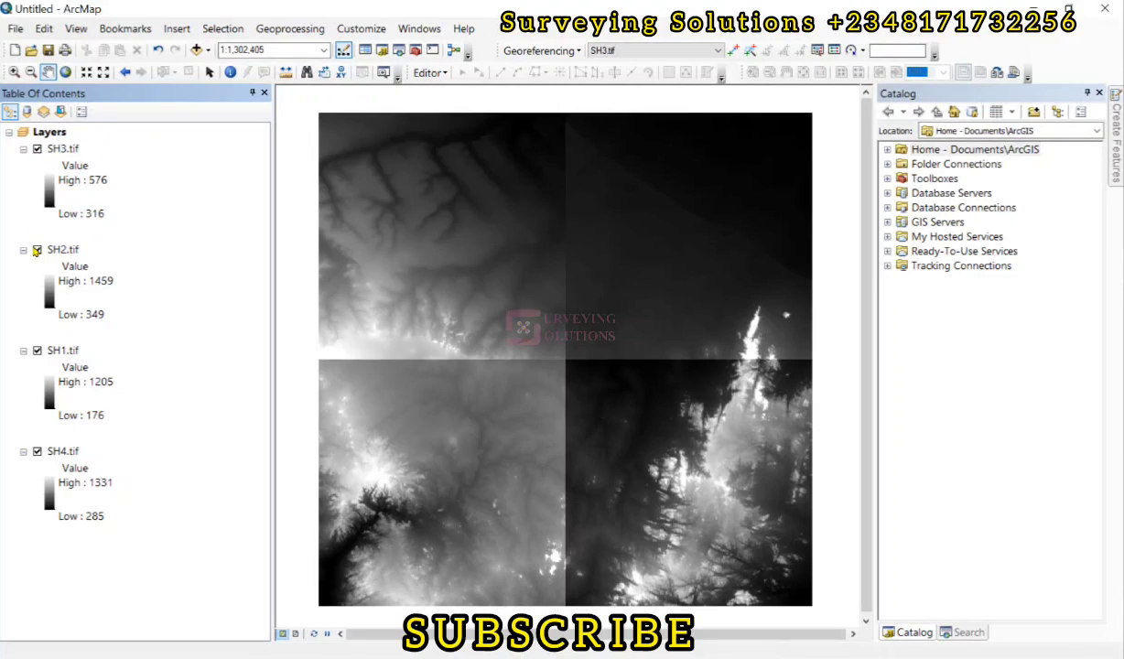
pyautogui.click(36, 150)
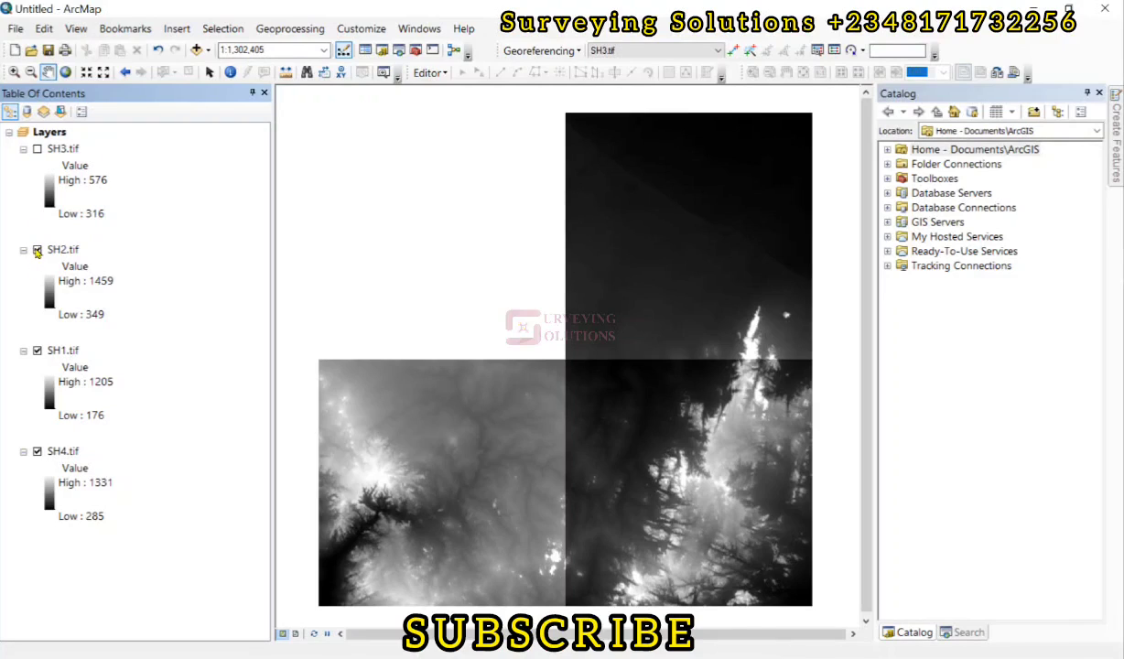
pyautogui.click(37, 250)
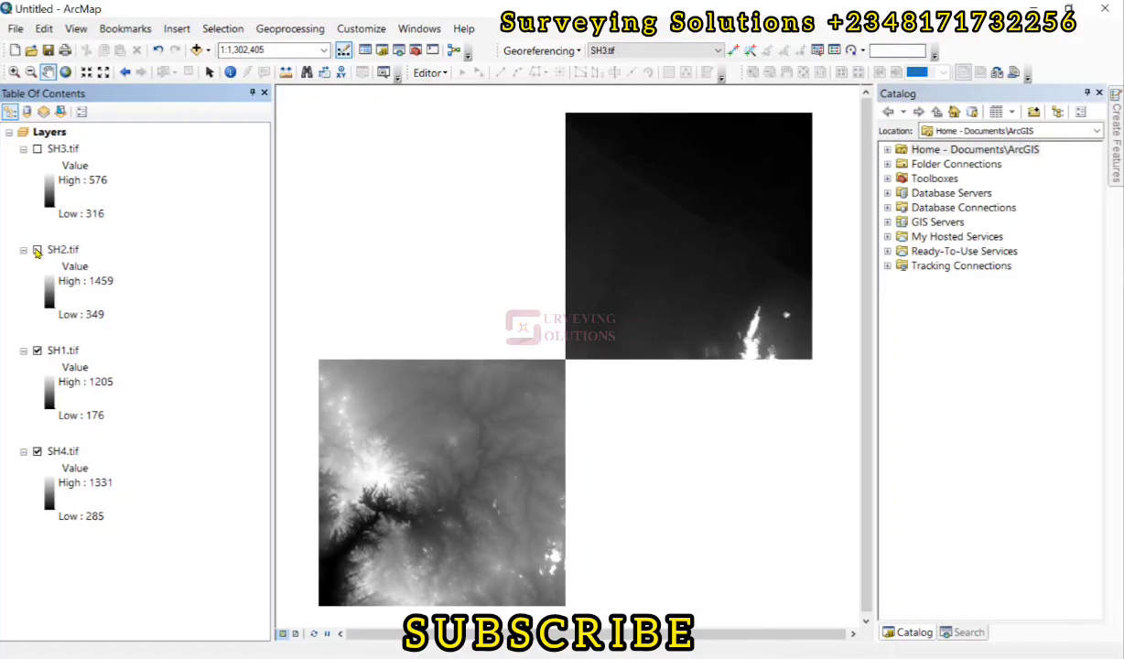
pyautogui.click(38, 352)
pyautogui.click(38, 352)
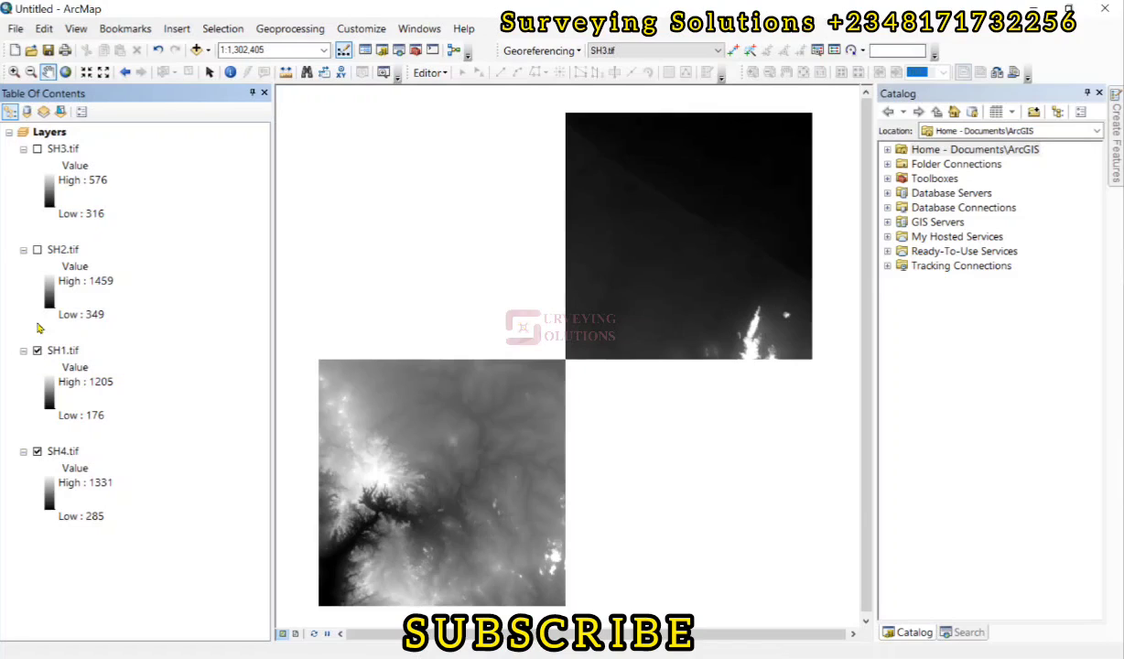
pyautogui.click(38, 249)
pyautogui.click(38, 149)
pyautogui.click(37, 150)
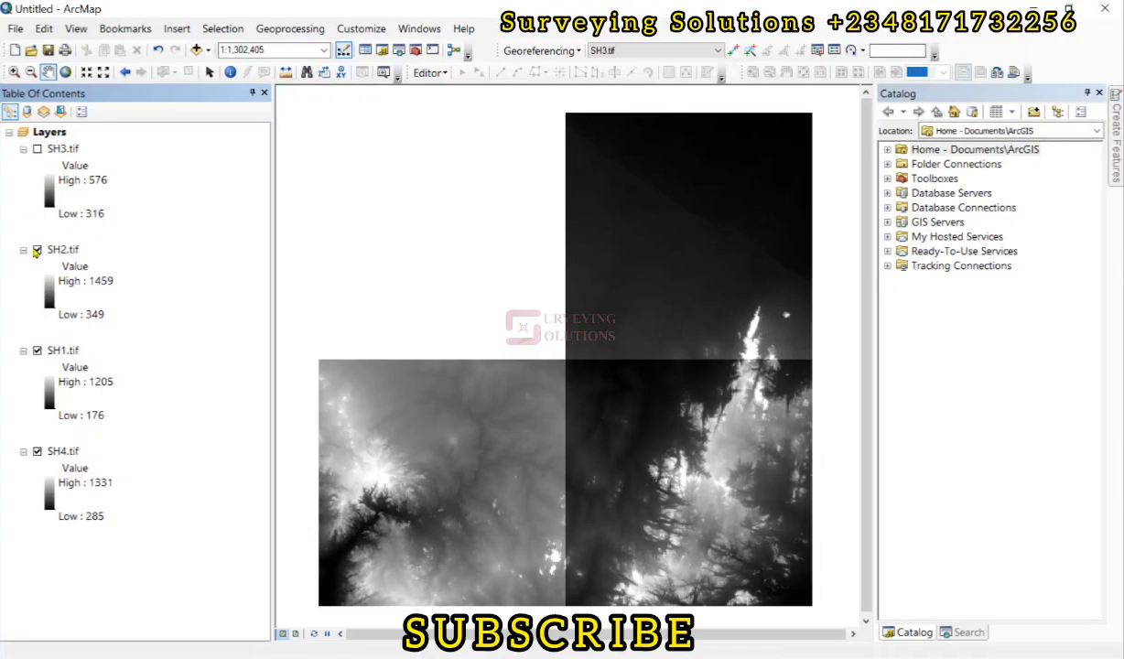
pyautogui.click(38, 250)
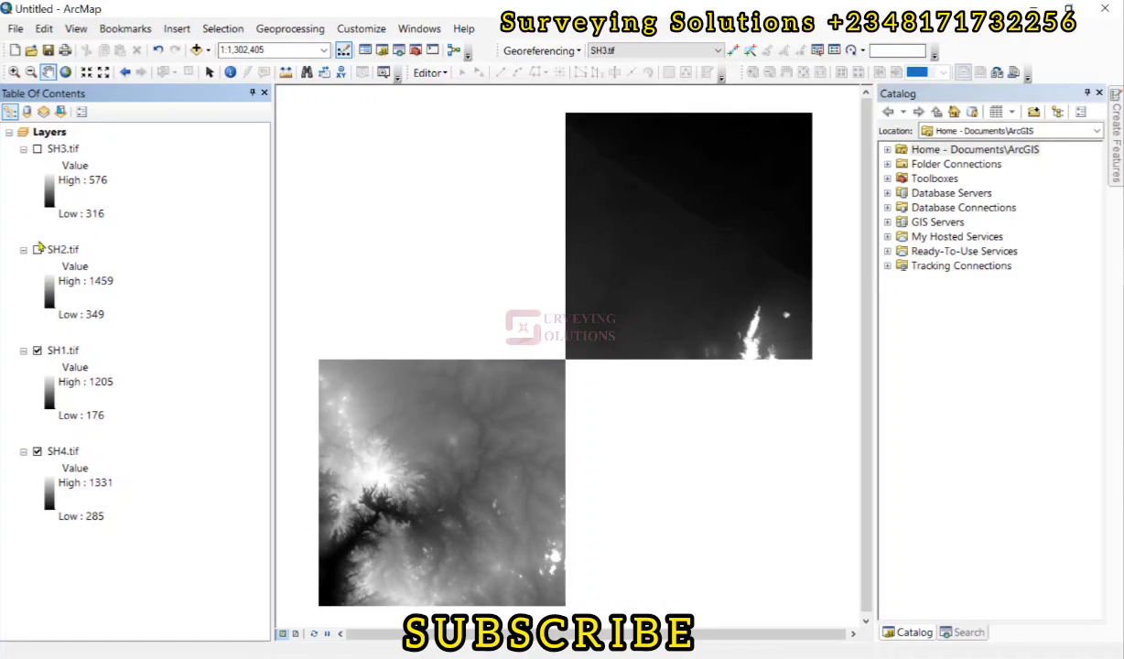
pyautogui.click(37, 150)
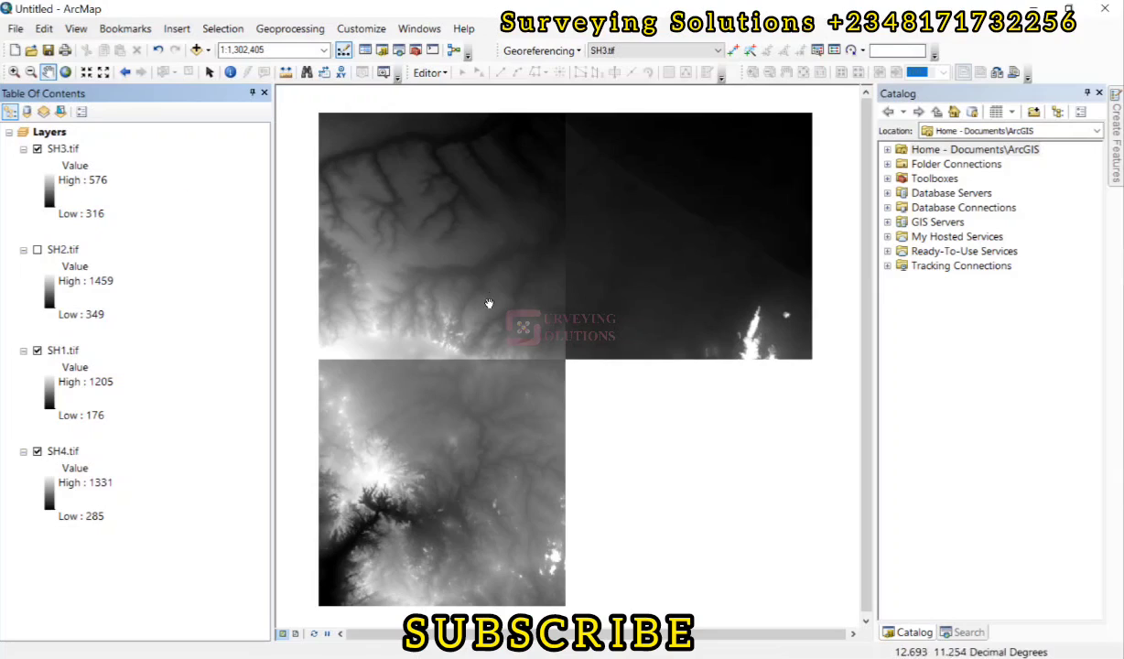
# Step: Search for 'mosaic to new raster tool' and open Mosaic To New Raster from the results
pyautogui.click(967, 633)
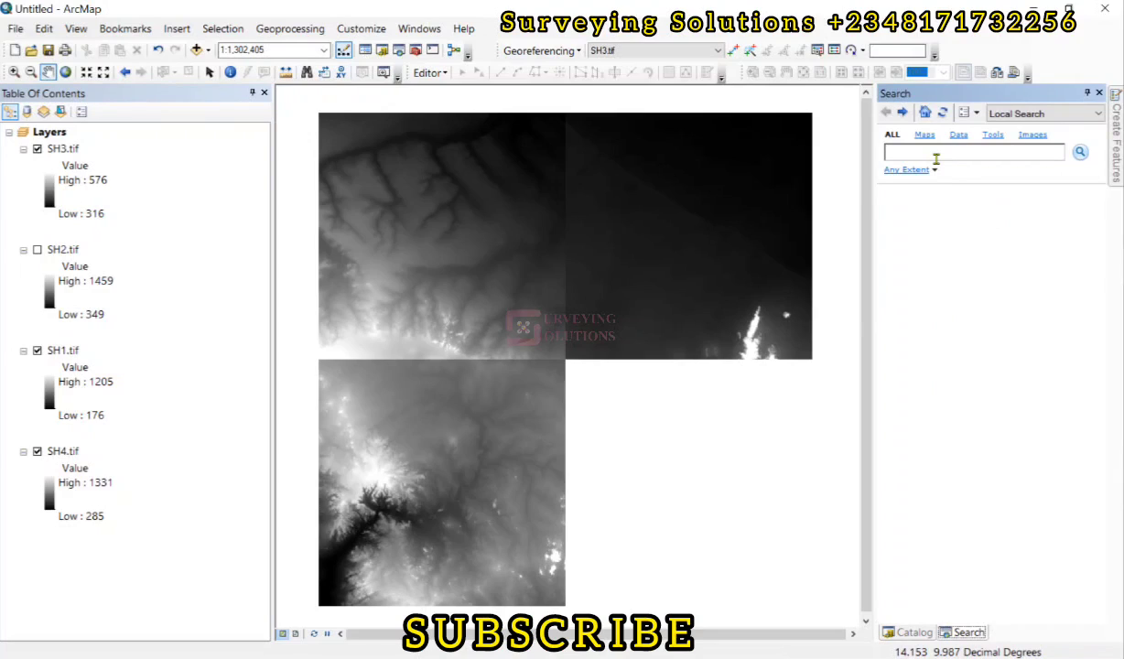
pyautogui.write('mosaic to new raster')
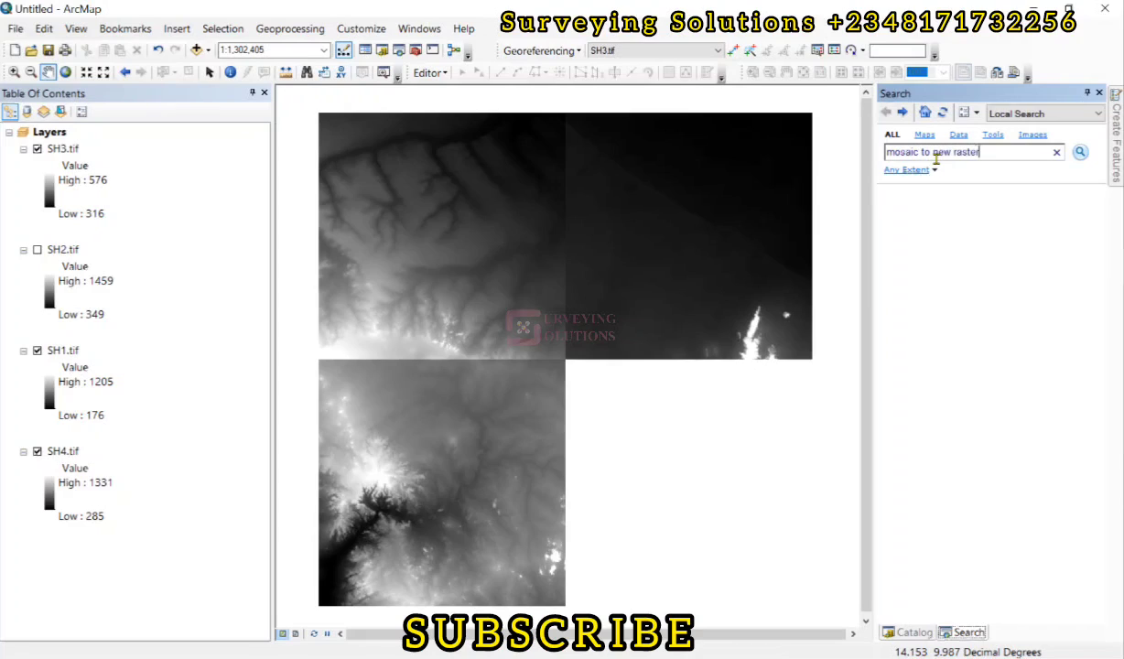
pyautogui.write(' tool')
pyautogui.click(1083, 153)
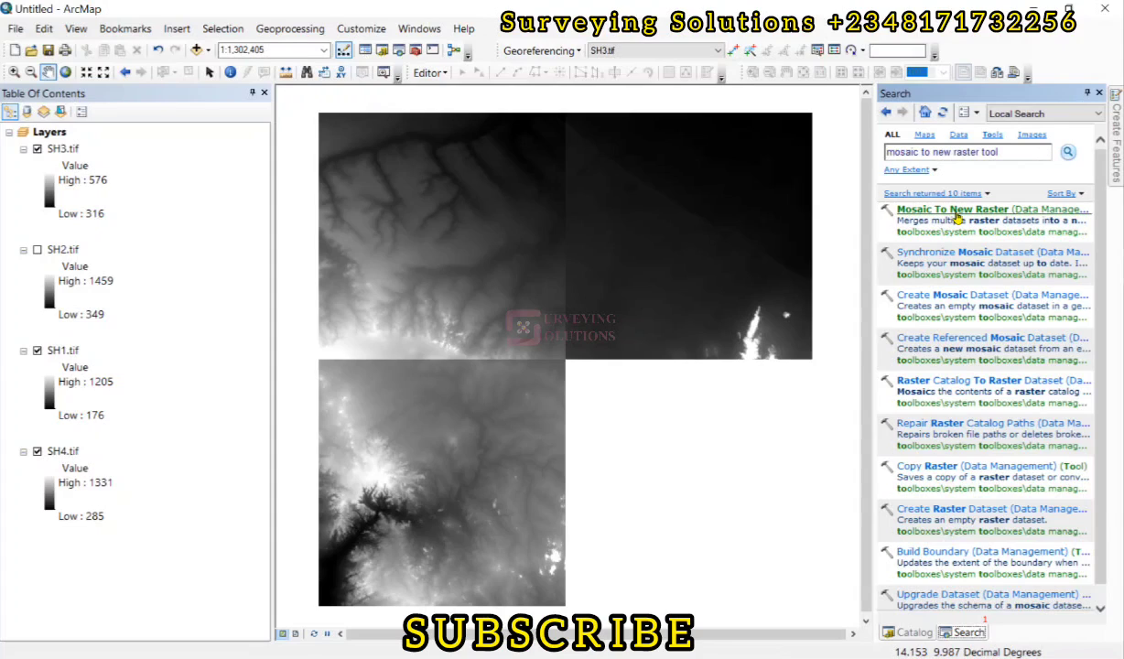
pyautogui.click(956, 212)
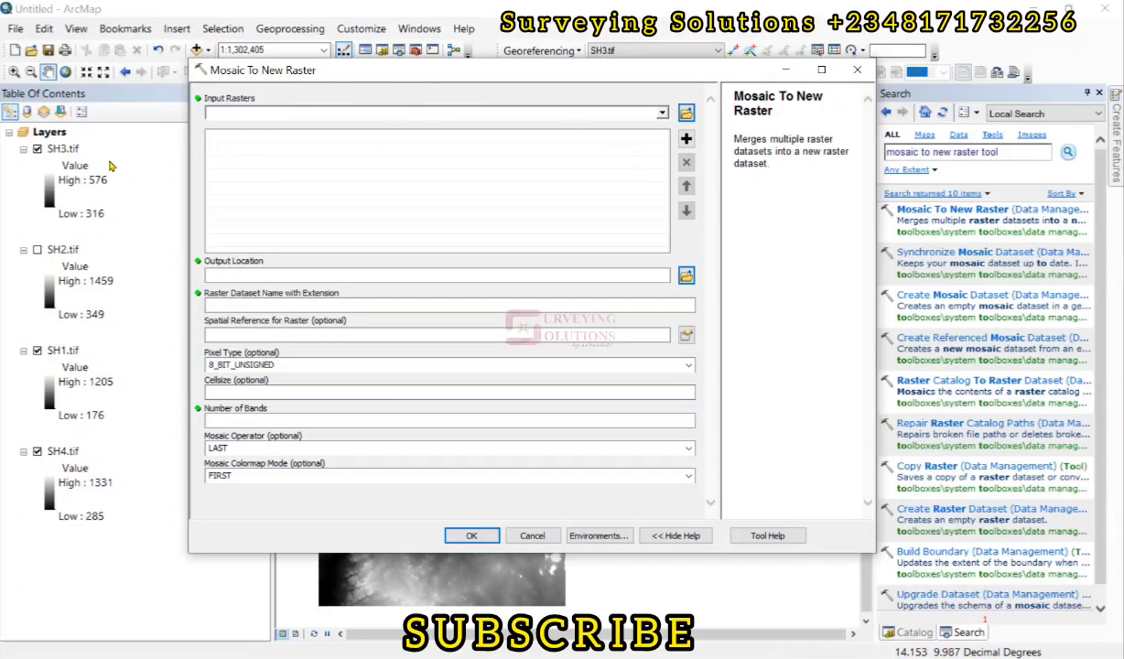
# Step: Add SH3.tif, SH2.tif, SH1.tif and SH4.tif as input rasters from the dropdown
pyautogui.click(662, 113)
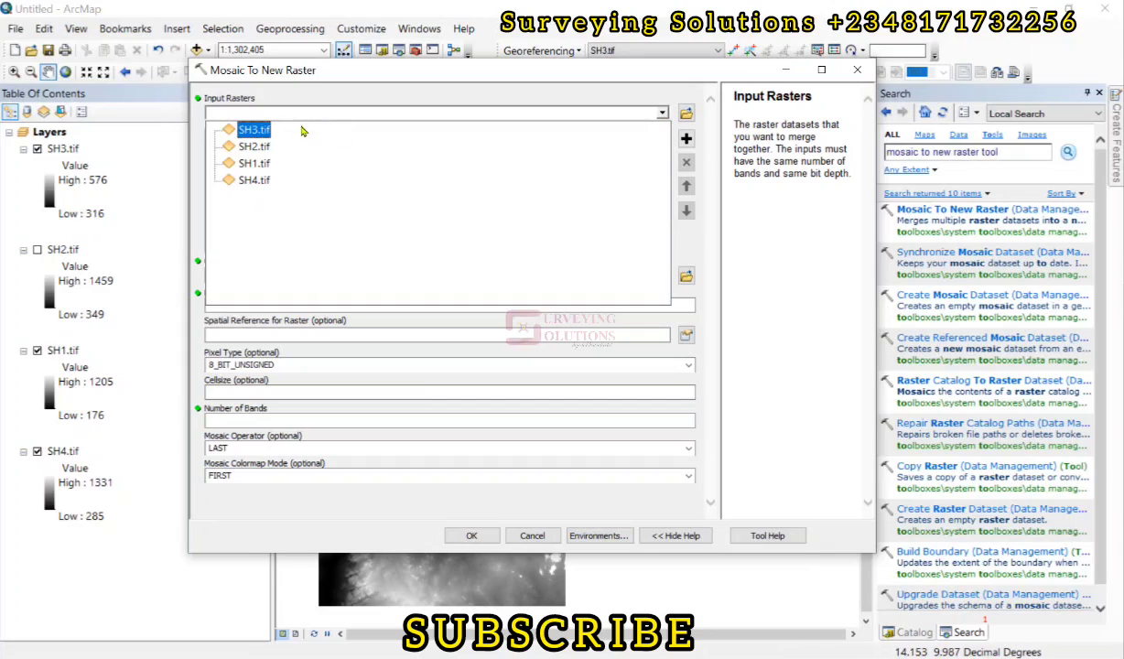
pyautogui.click(249, 130)
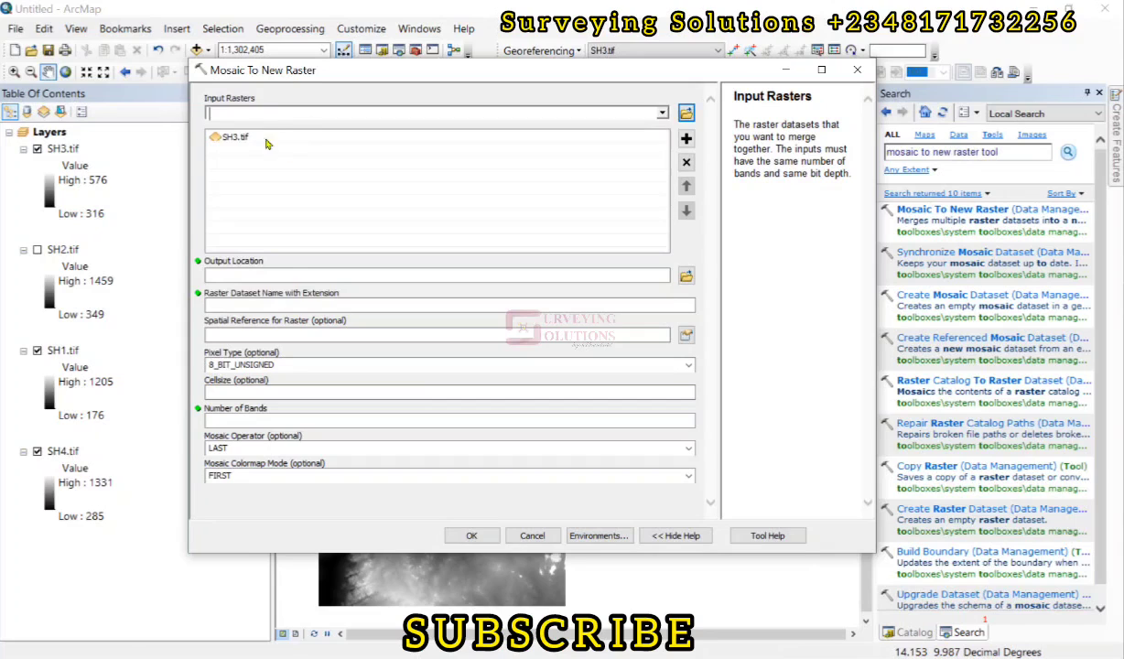
pyautogui.click(662, 113)
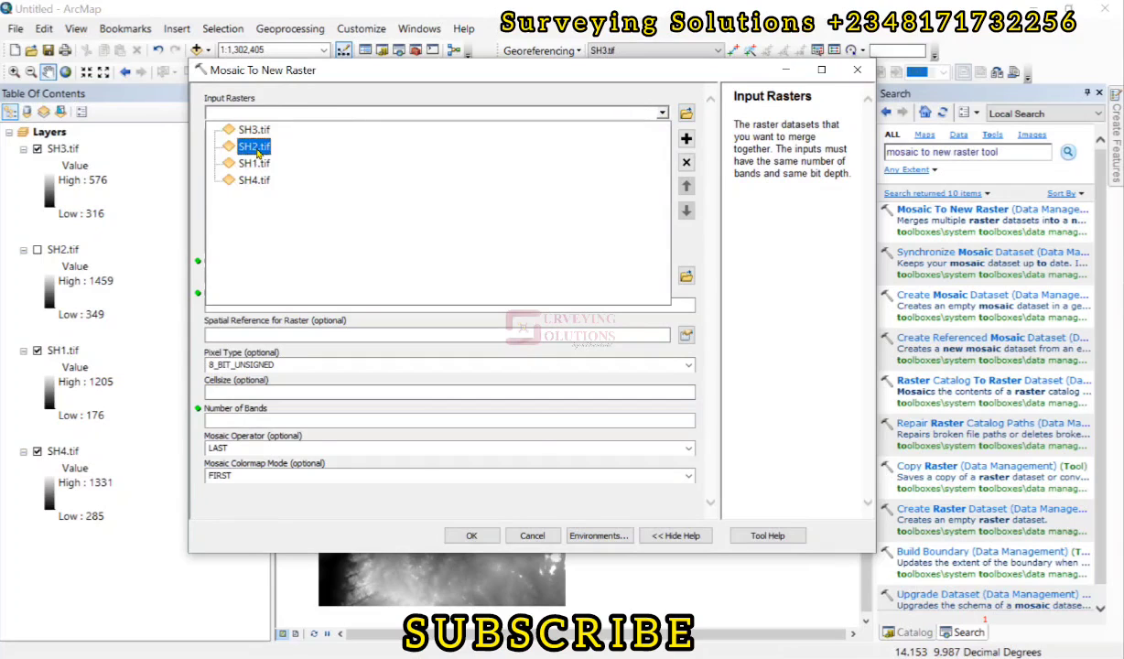
pyautogui.click(254, 147)
pyautogui.click(570, 113)
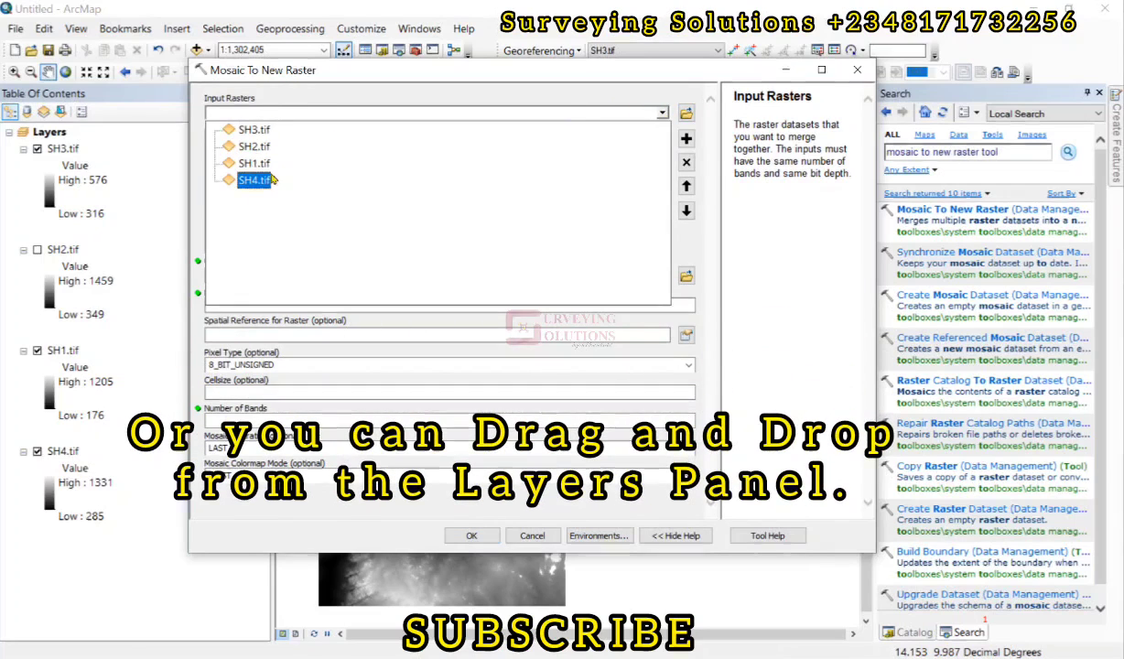
pyautogui.click(247, 163)
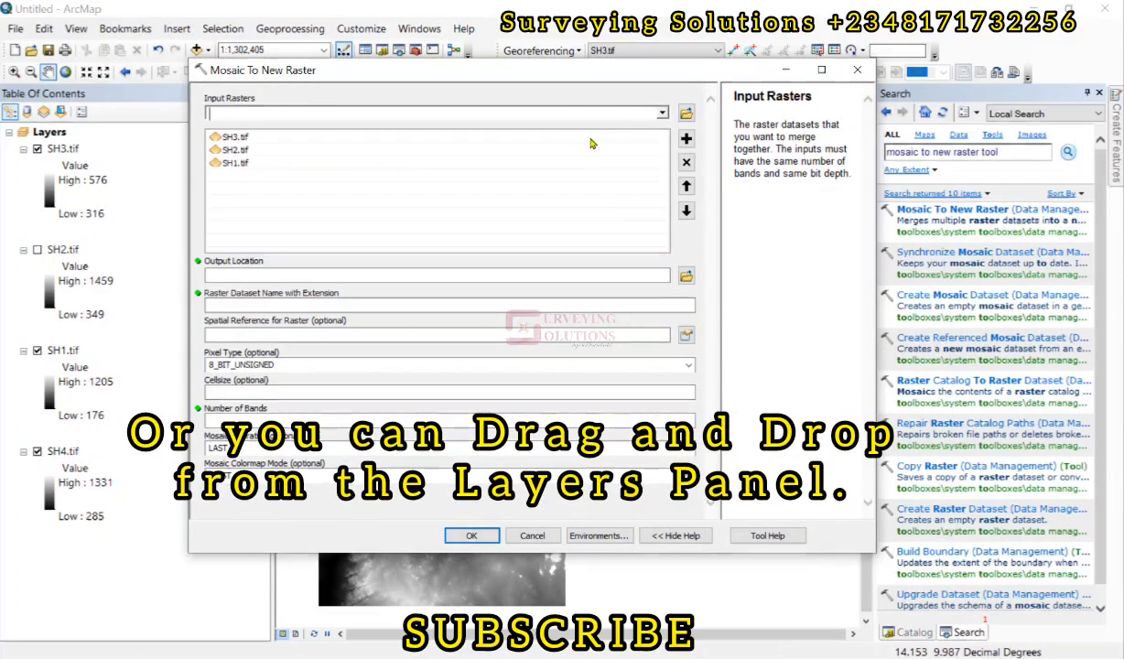
pyautogui.click(661, 113)
pyautogui.click(256, 187)
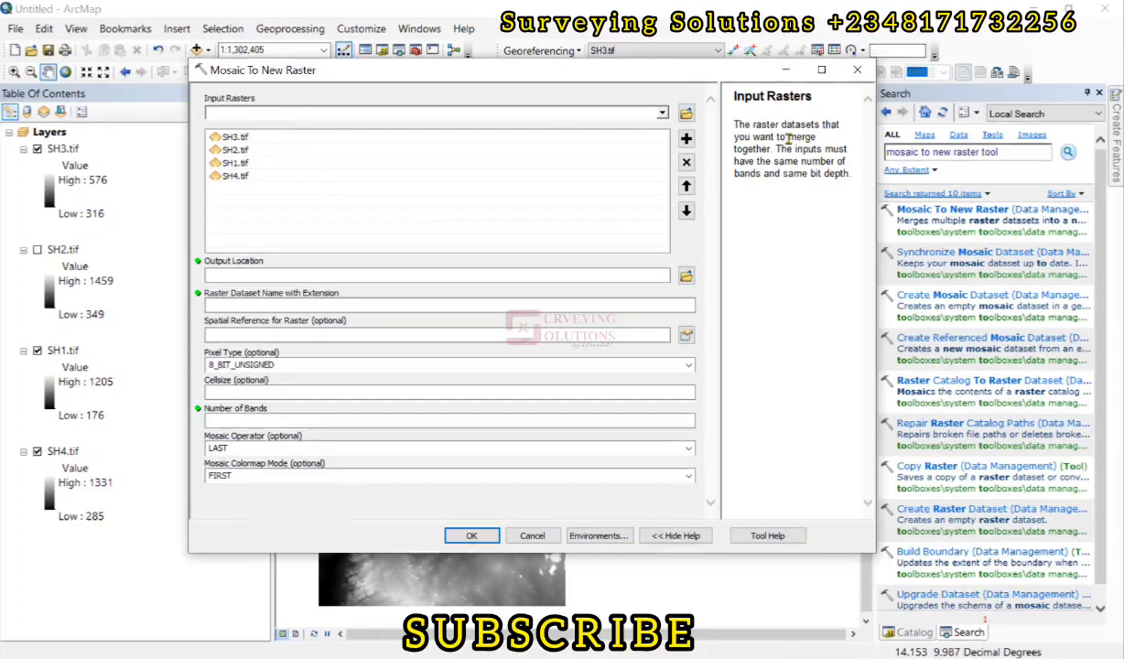
# Step: Set the output location to the Merge Raster folder and name the dataset Merge.tif
pyautogui.click(229, 262)
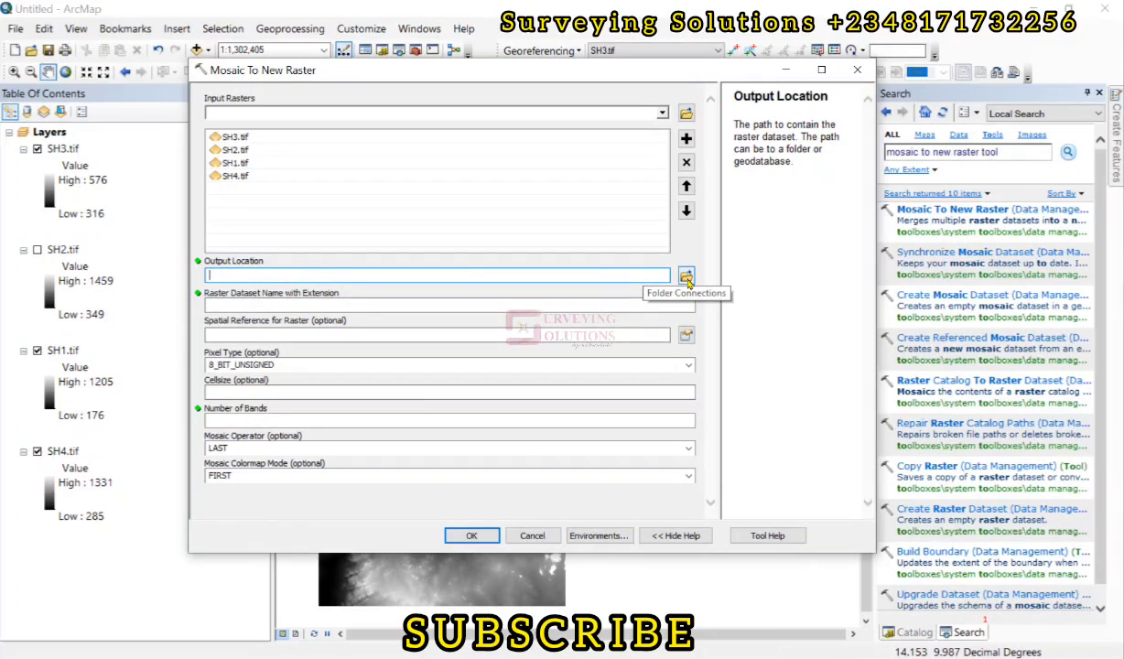
pyautogui.click(687, 277)
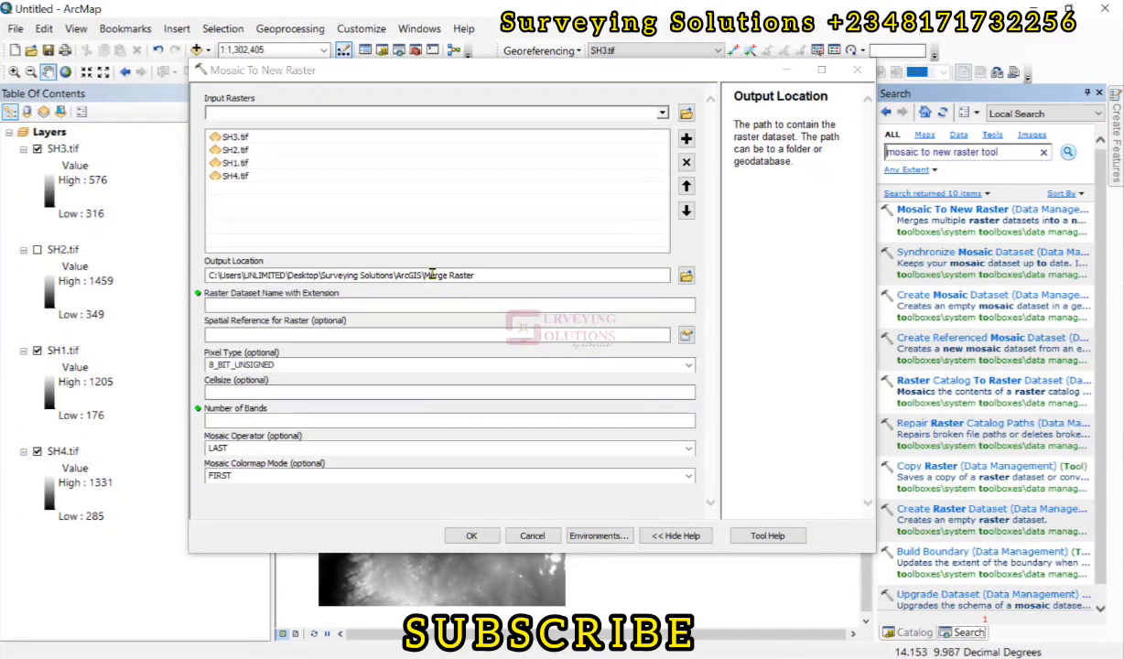
pyautogui.click(261, 305)
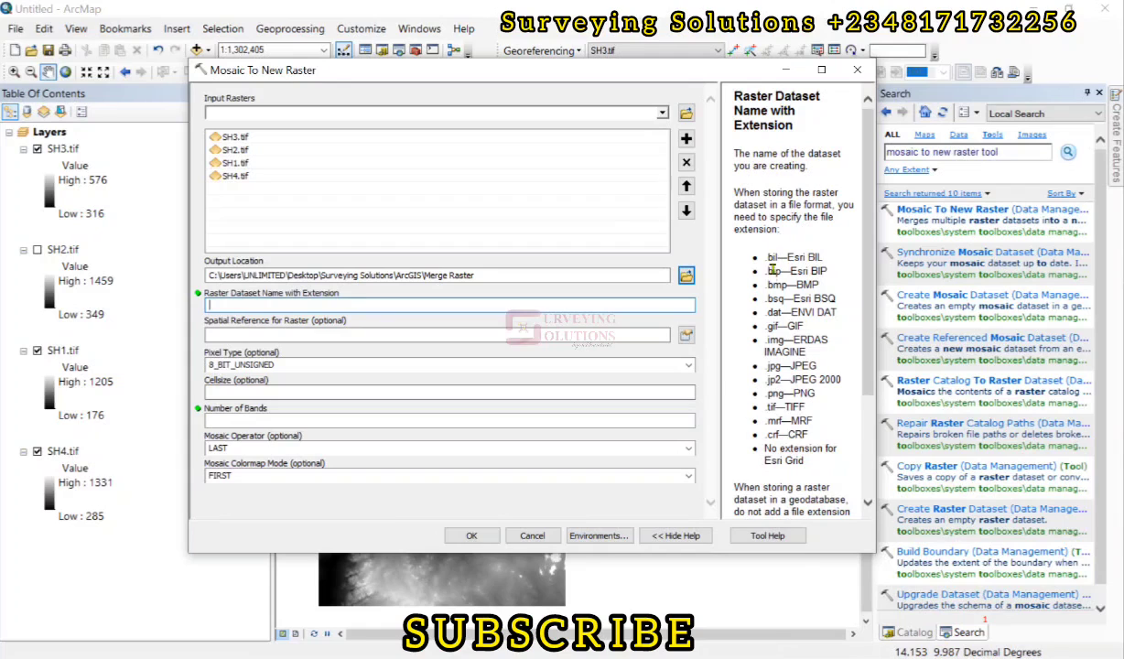
pyautogui.scroll(-3, 780, 288)
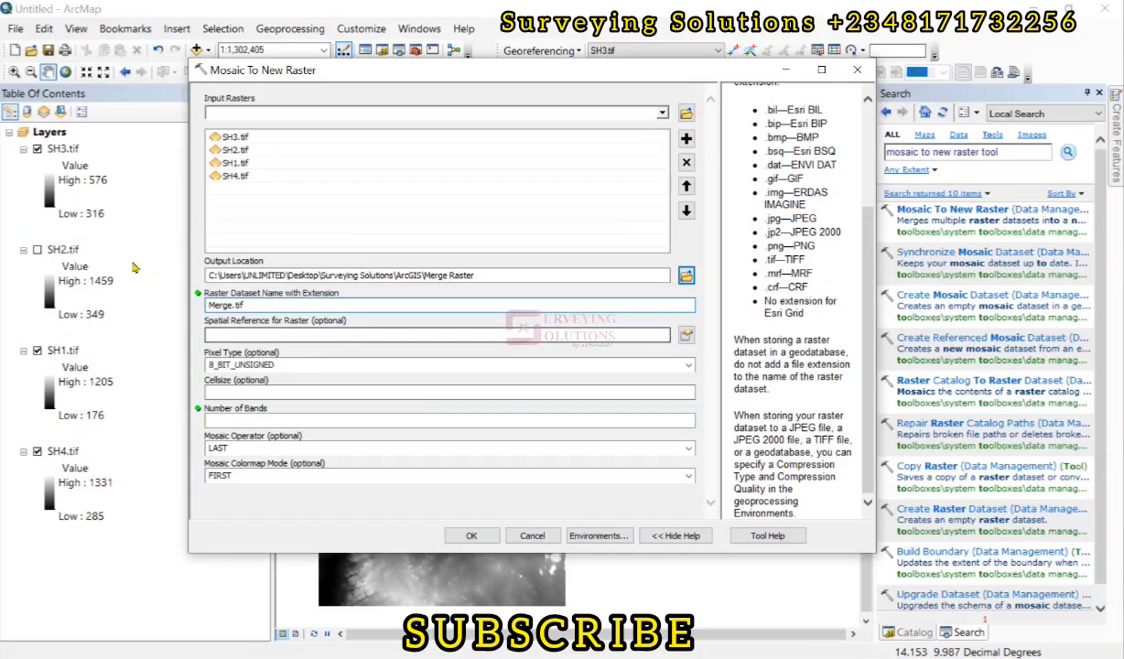
# Step: Inspect the SH3.tif layer properties, then close them
pyautogui.click(70, 151)
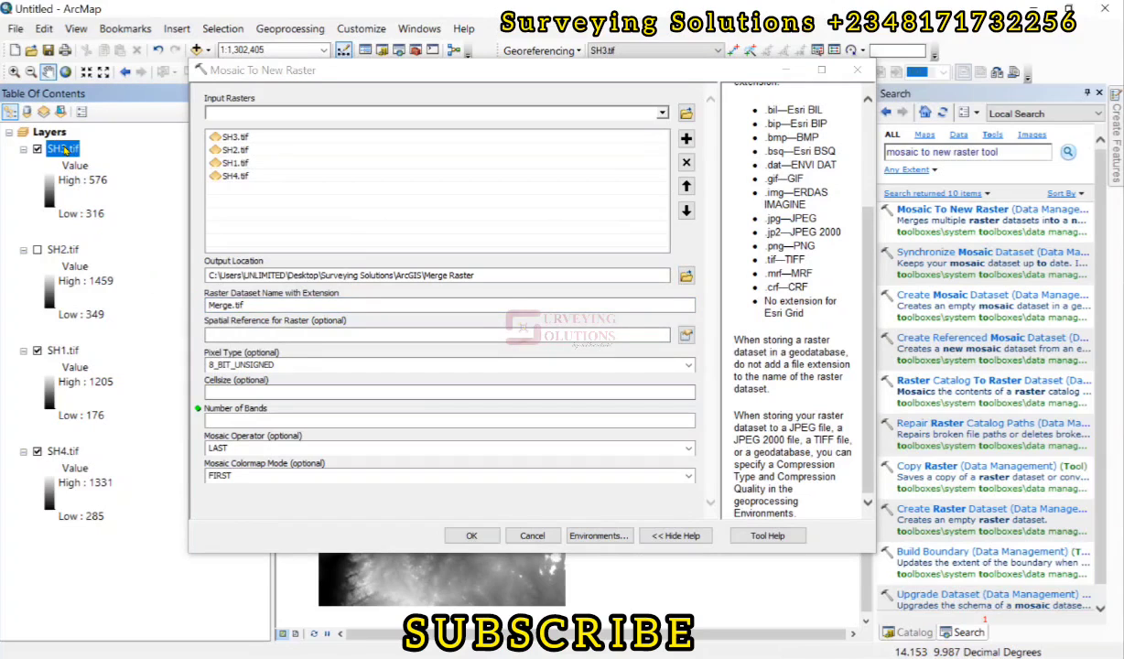
pyautogui.rightClick(66, 152)
pyautogui.click(138, 396)
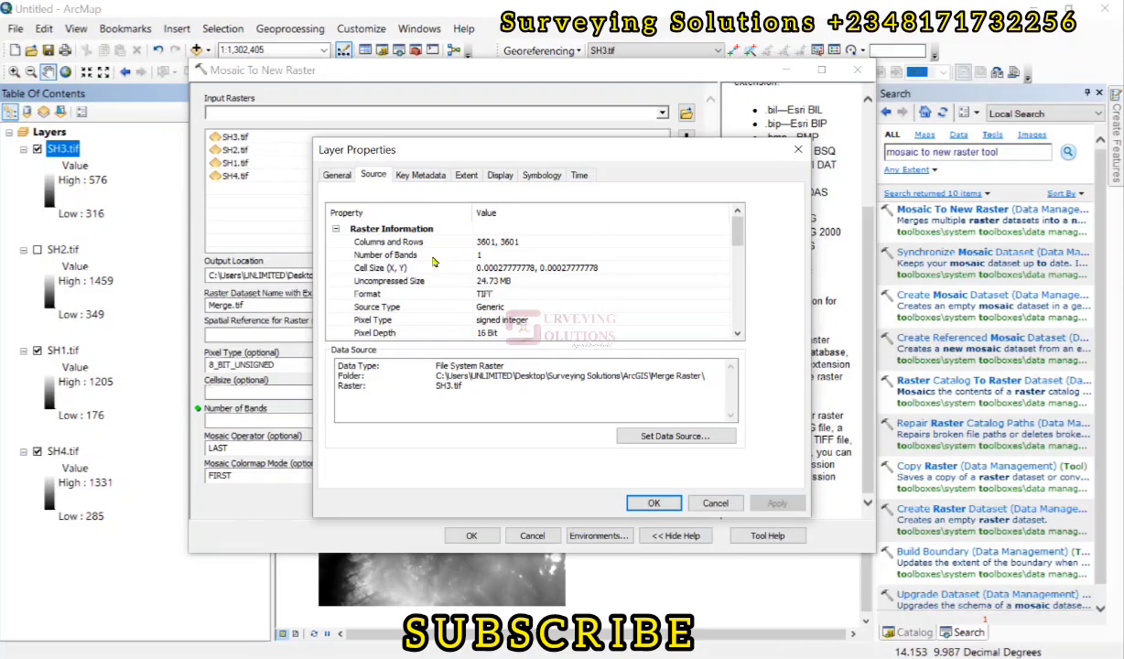
pyautogui.scroll(-7, 481, 286)
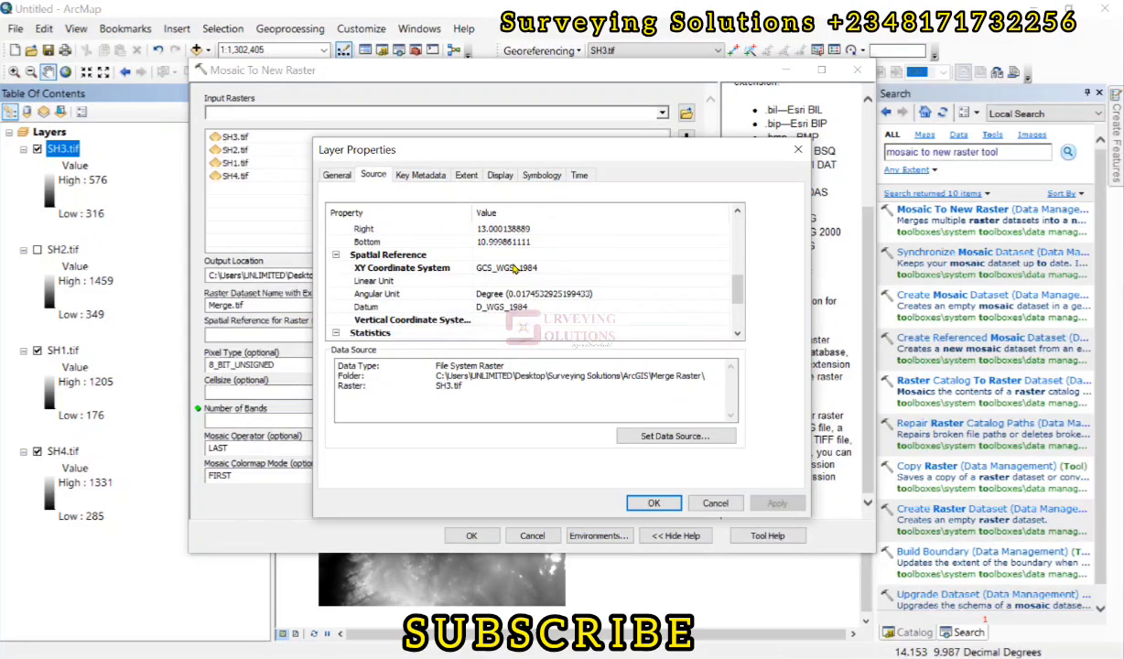
pyautogui.click(799, 152)
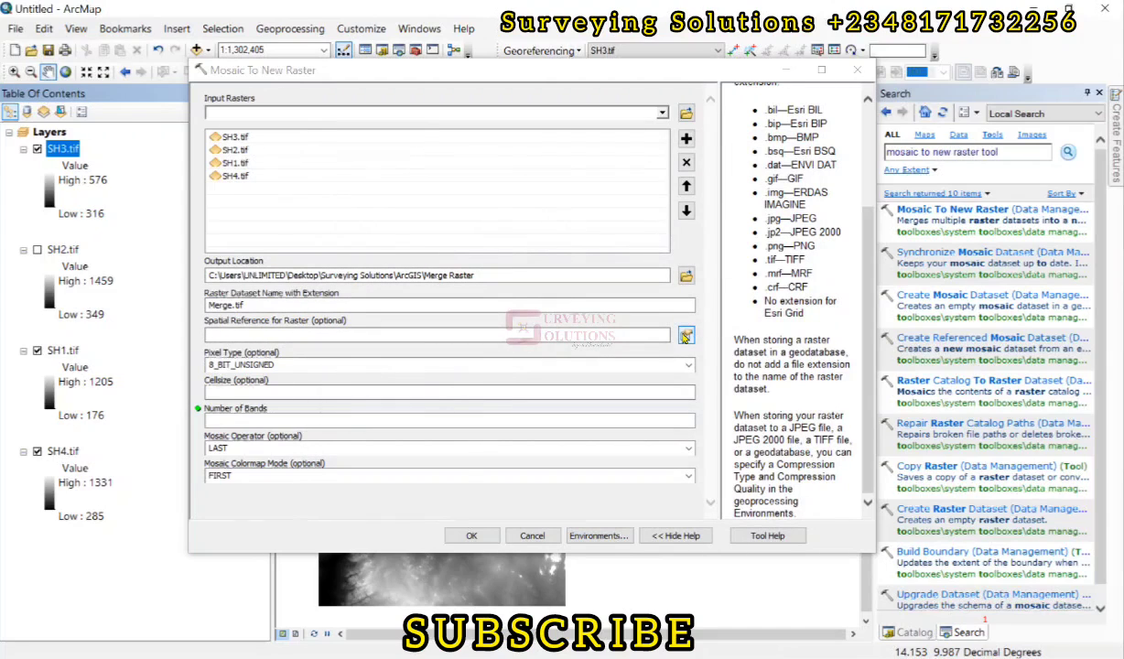
# Step: Set the output spatial reference to WGS 1984 from Geographic Coordinate Systems > World
pyautogui.click(686, 337)
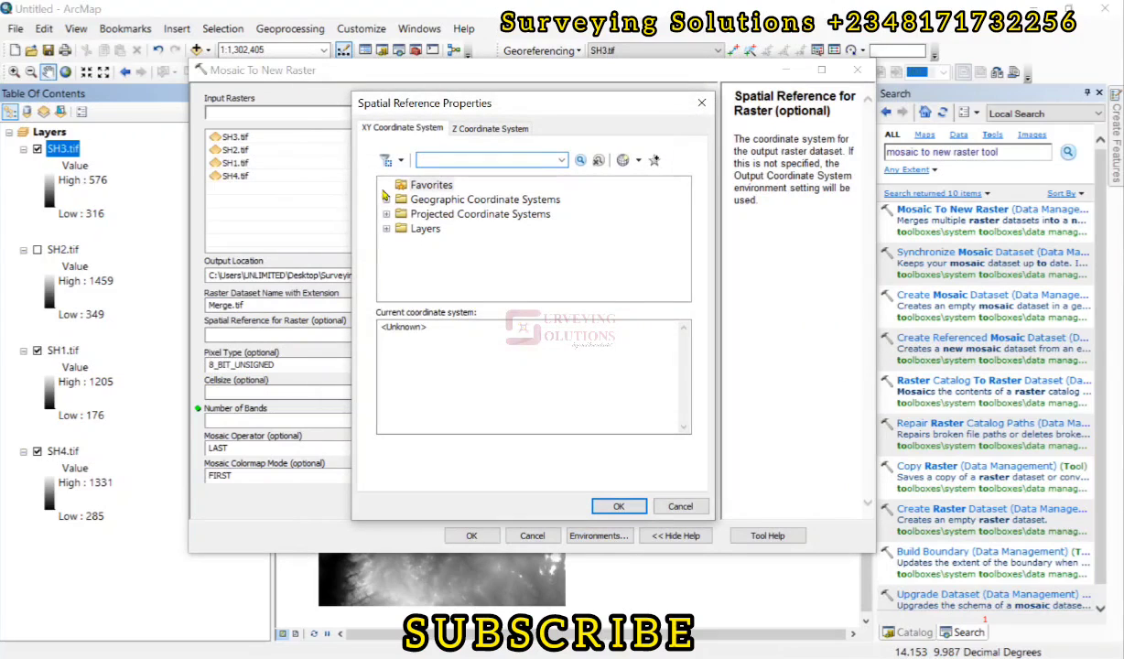
pyautogui.click(386, 199)
pyautogui.scroll(-4, 394, 238)
pyautogui.click(401, 257)
pyautogui.scroll(-4, 431, 256)
pyautogui.click(465, 287)
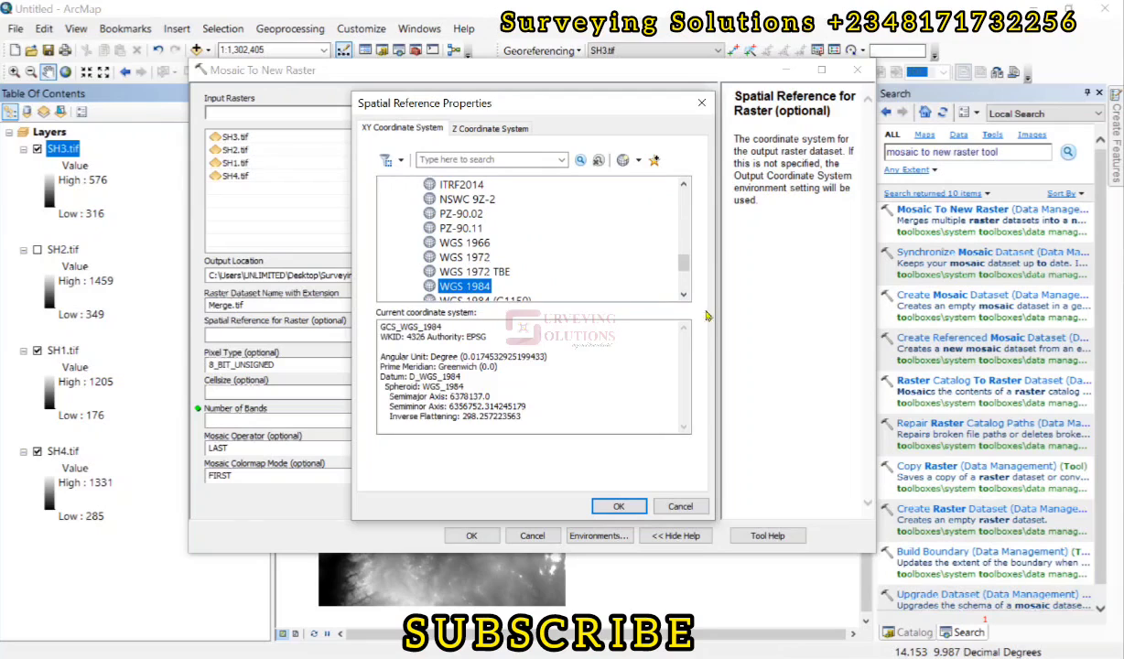
pyautogui.click(619, 507)
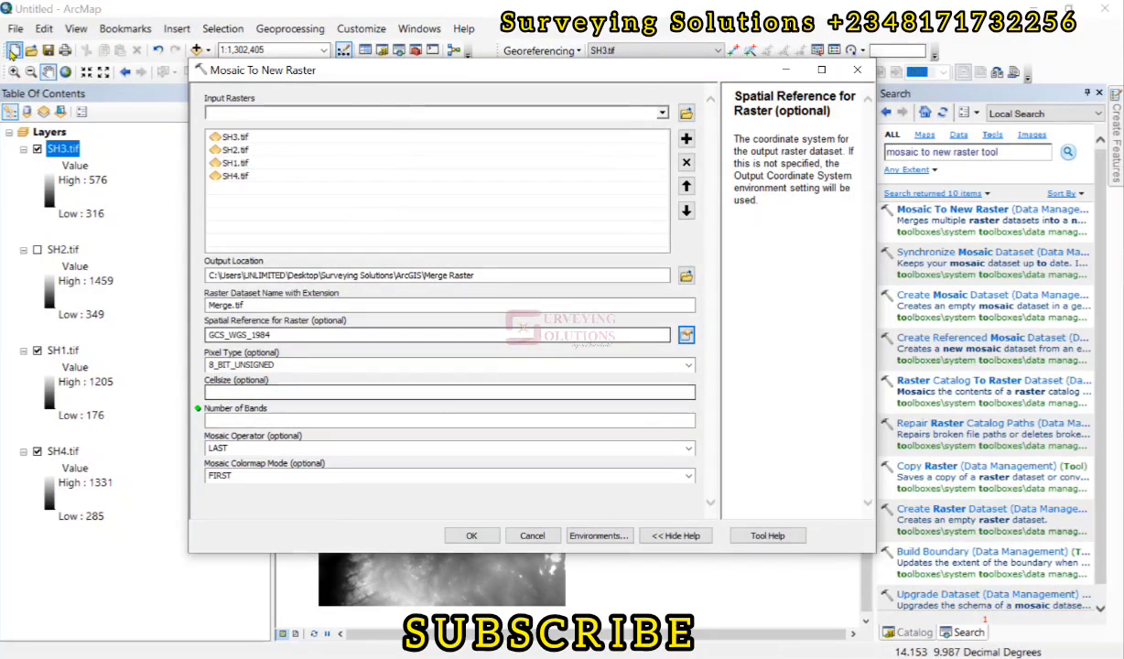
# Step: Check SH3.tif's pixel depth in its layer properties
pyautogui.rightClick(74, 153)
pyautogui.click(108, 403)
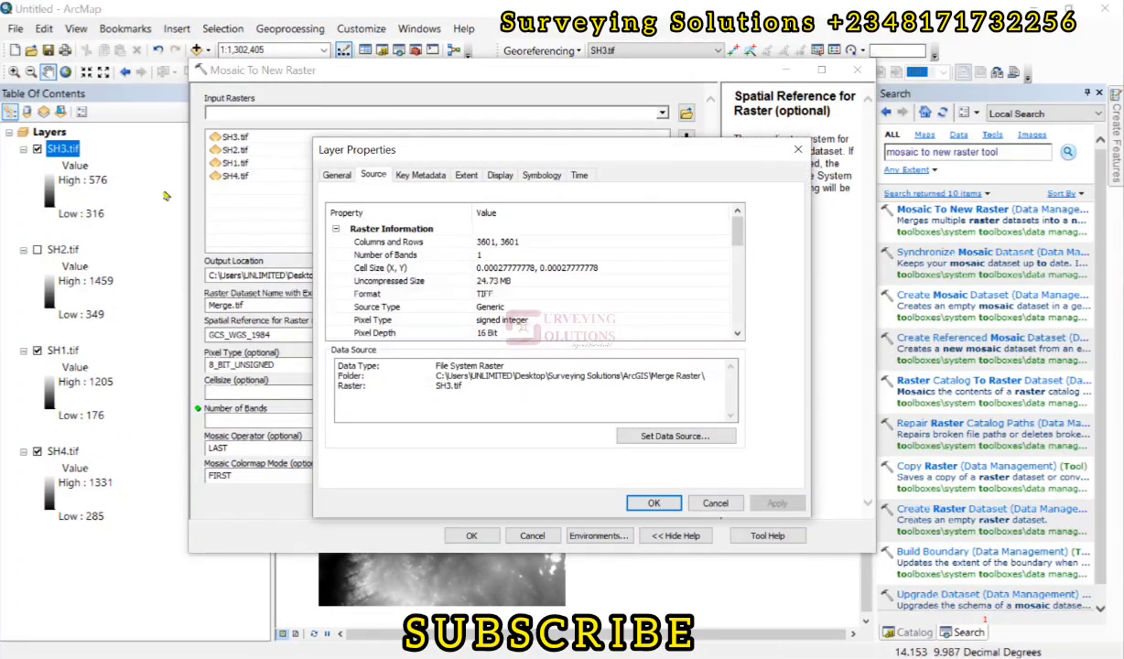
pyautogui.scroll(-2, 510, 303)
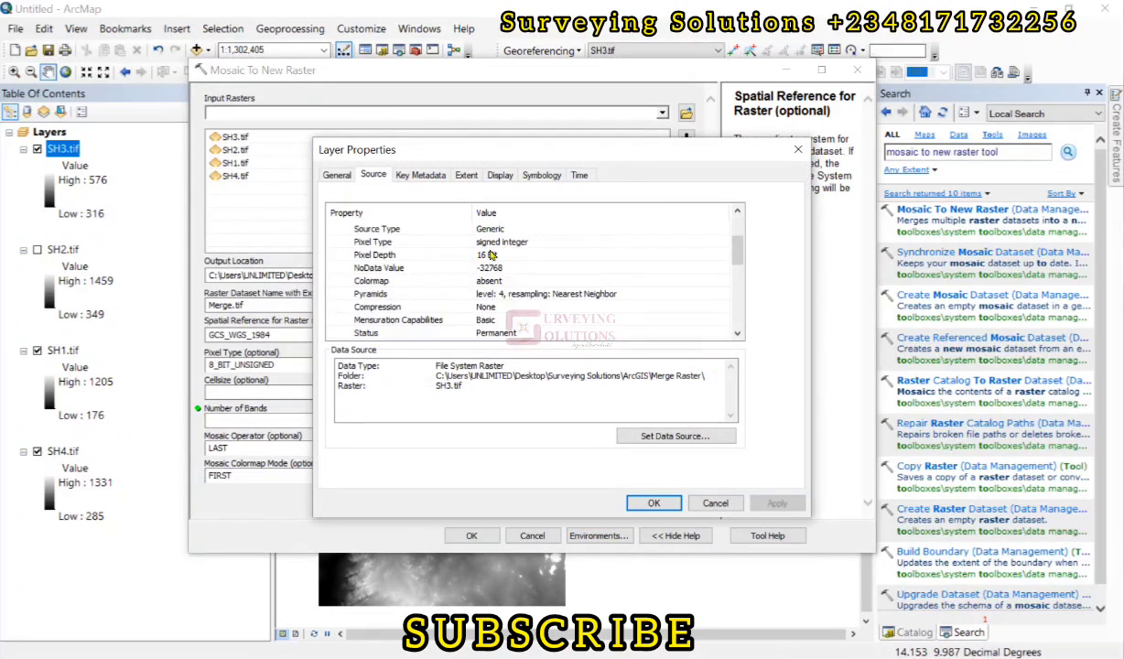
pyautogui.scroll(2, 472, 244)
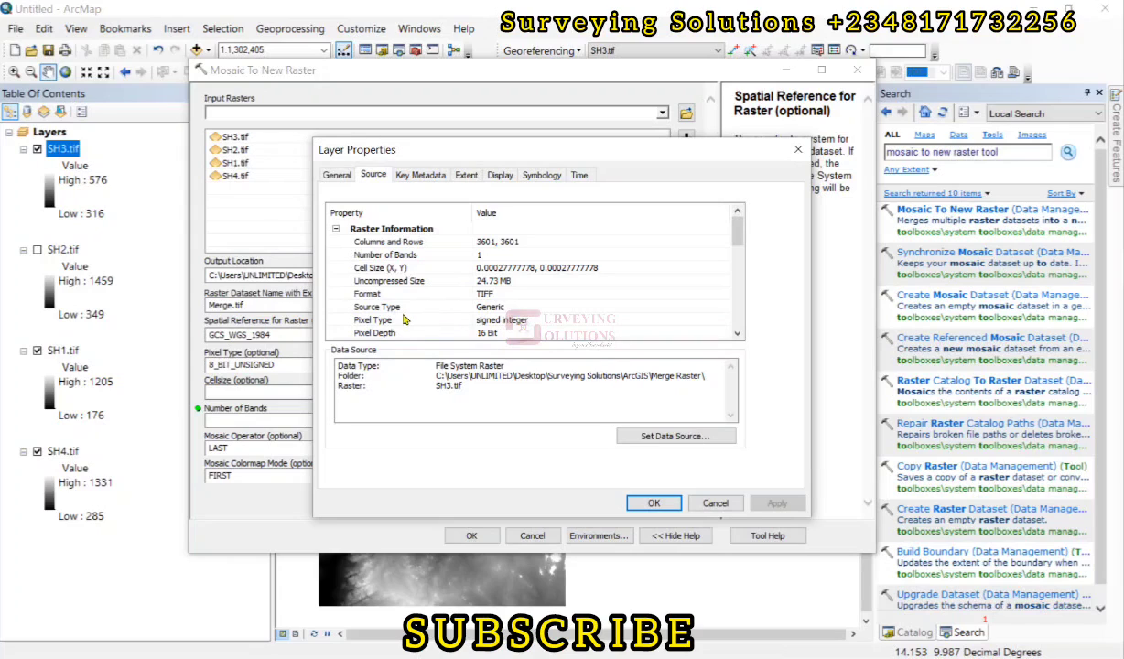
pyautogui.click(795, 151)
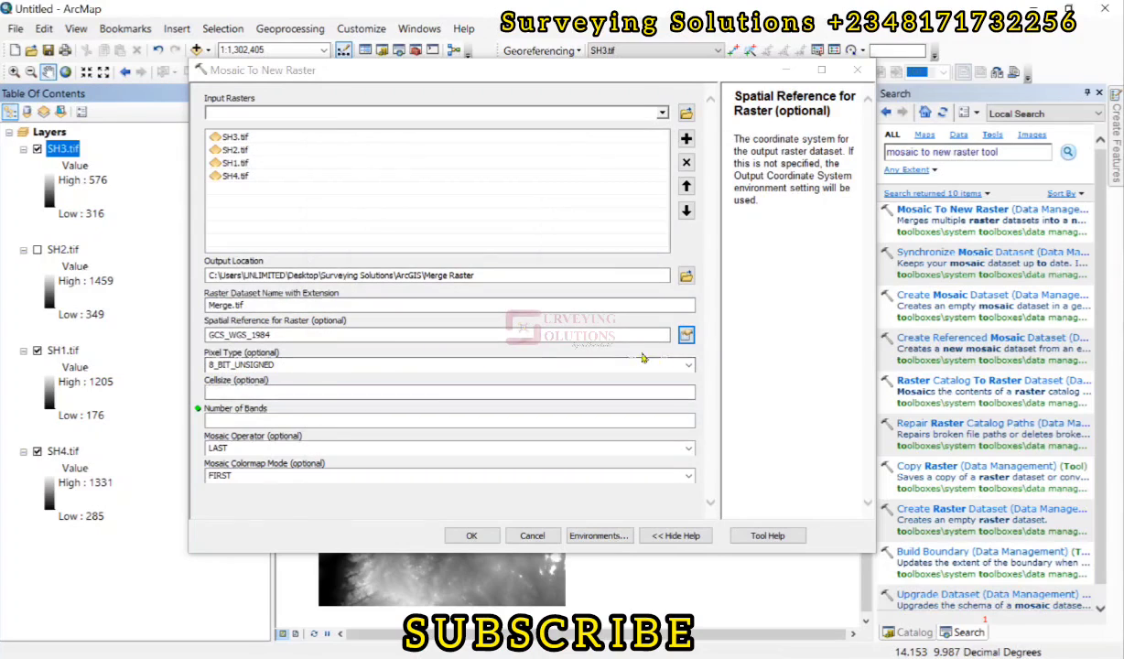
# Step: Set Pixel Type to 16_BIT_SIGNED and Number of Bands to 1
pyautogui.click(330, 365)
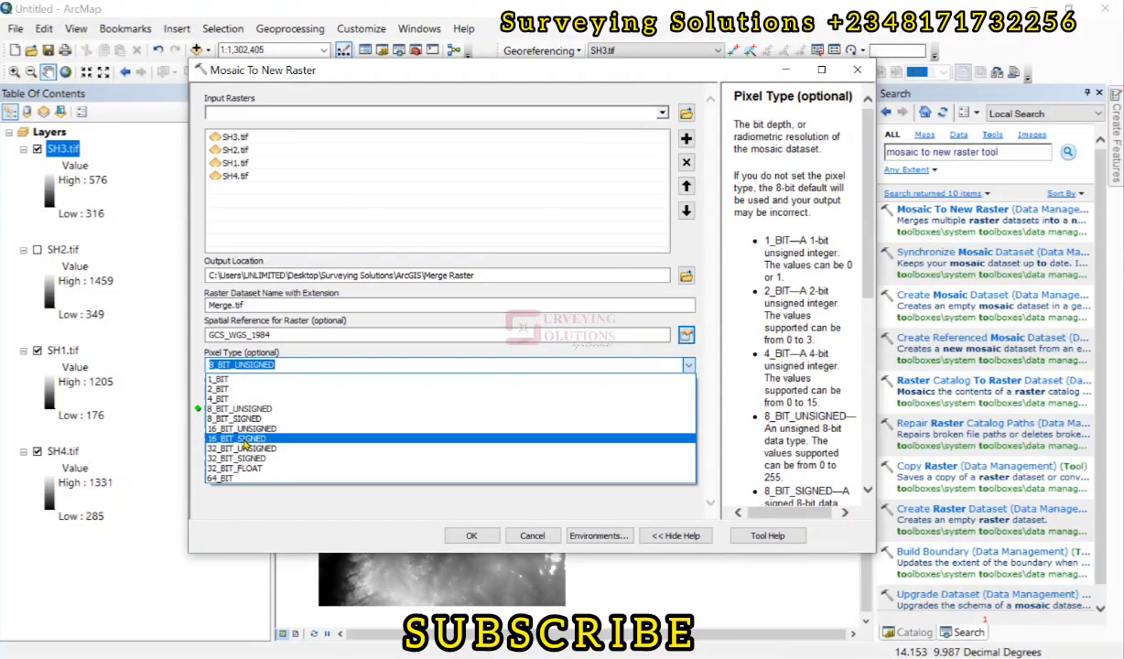
pyautogui.click(245, 441)
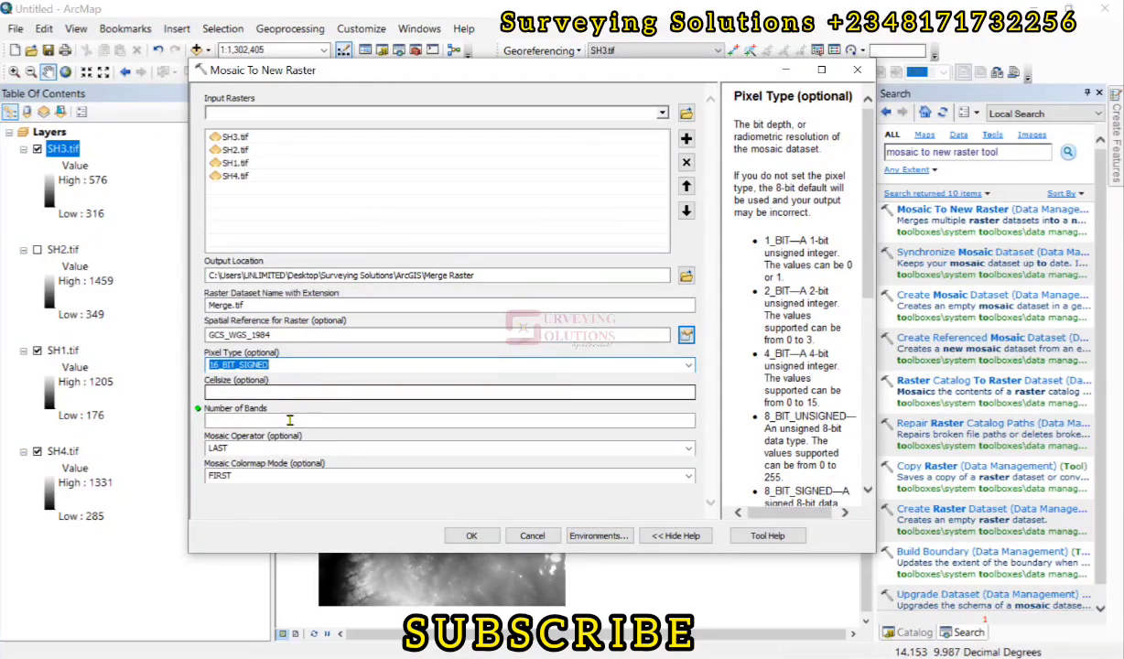
pyautogui.click(290, 420)
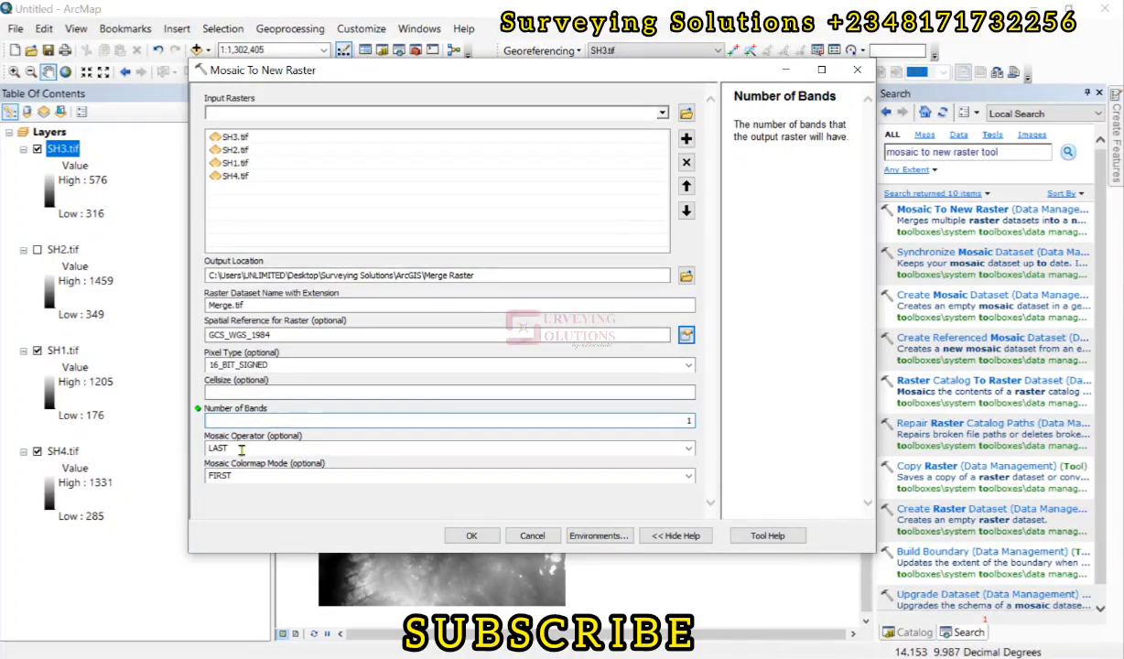
pyautogui.write('1')
# Step: Widen the tool window and read the help on the Mosaic Operator
pyautogui.click(254, 449)
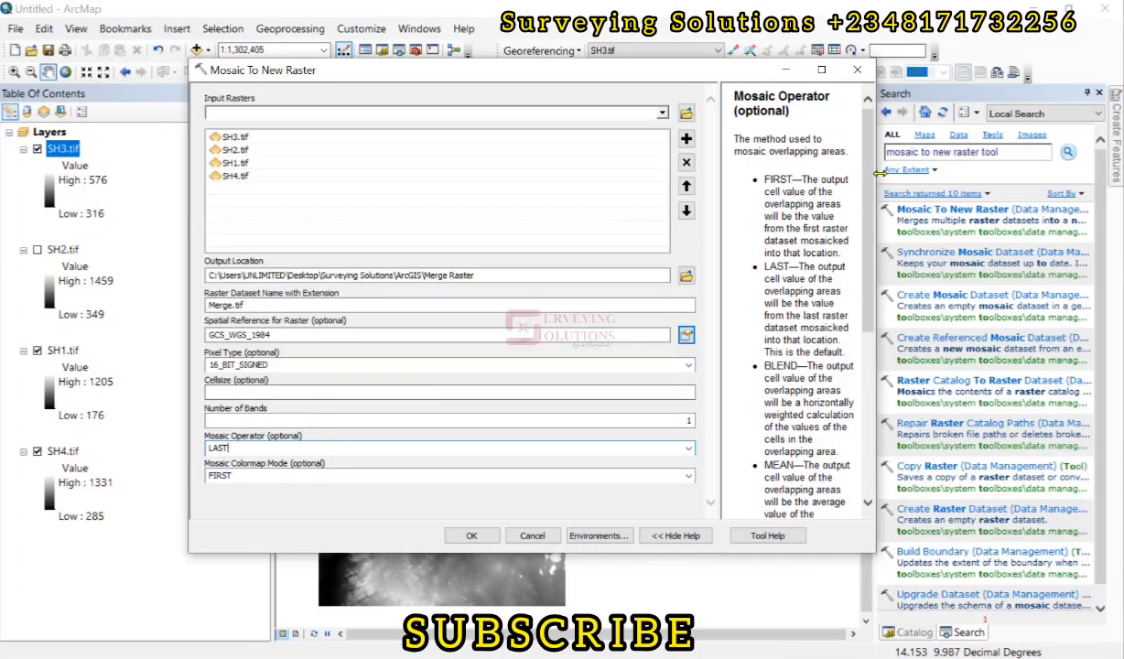
pyautogui.moveTo(874, 168); pyautogui.dragTo(948, 174)
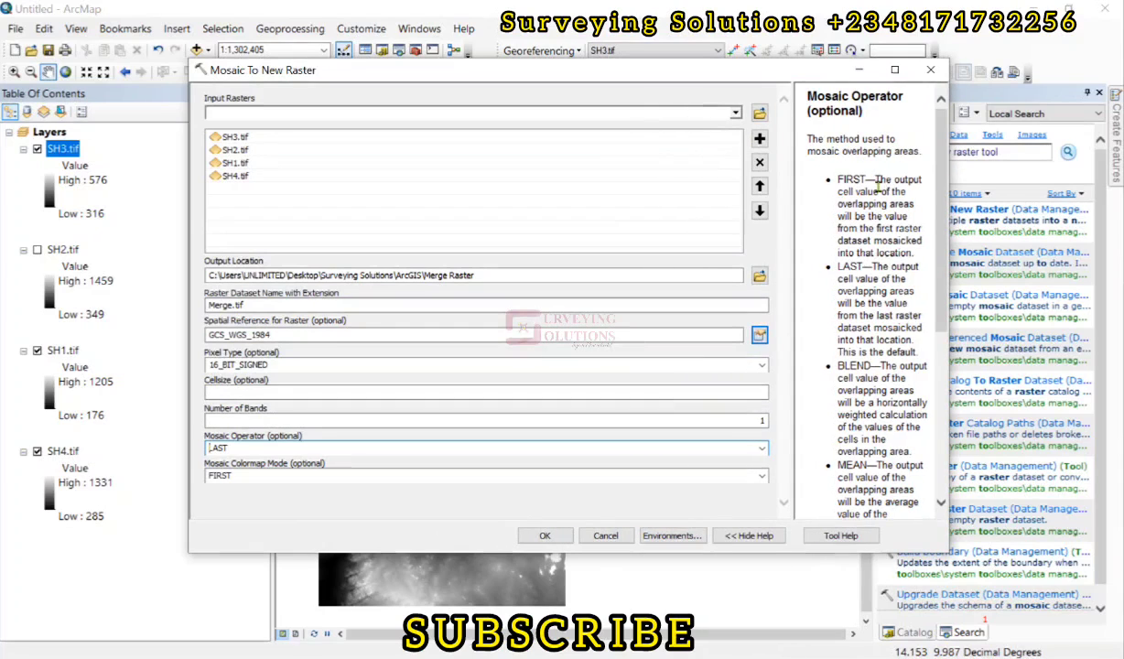
pyautogui.scroll(-1, 870, 325)
pyautogui.scroll(-3, 870, 326)
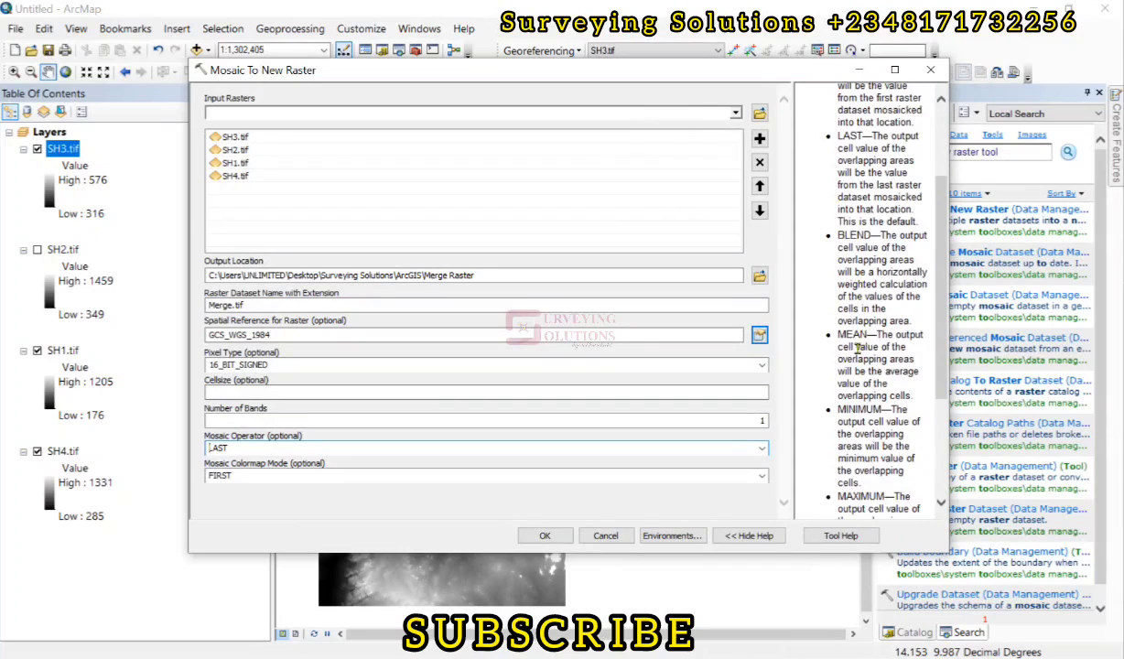
pyautogui.scroll(-3, 825, 355)
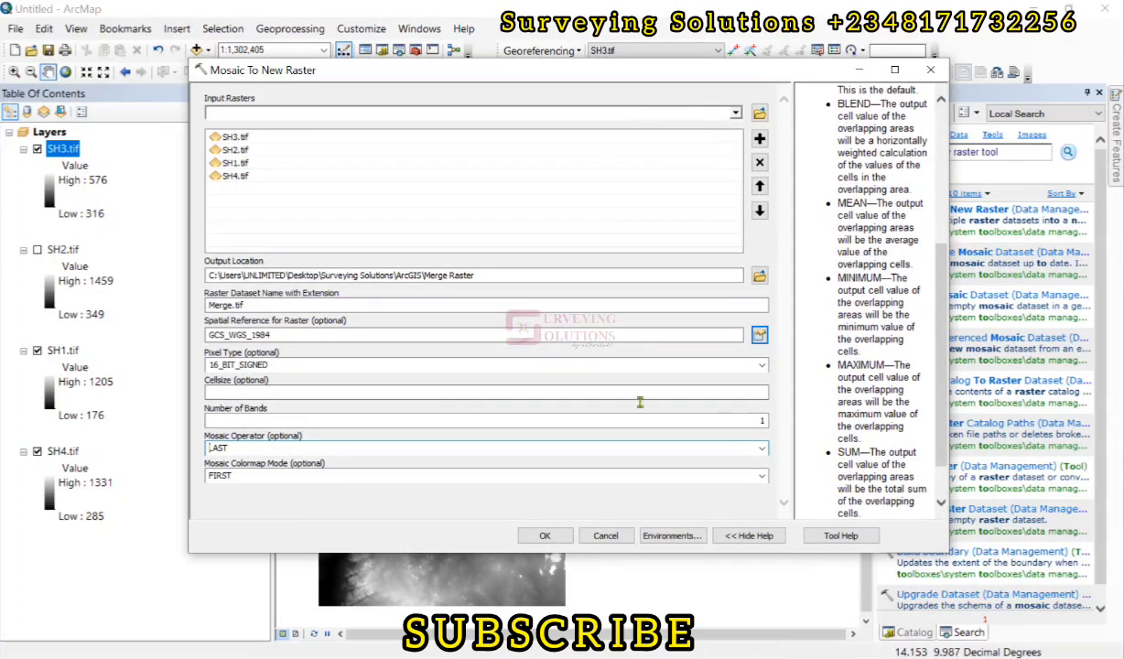
# Step: Choose BLEND as the Mosaic Operator and MATCH as the Mosaic Colormap Mode
pyautogui.click(728, 449)
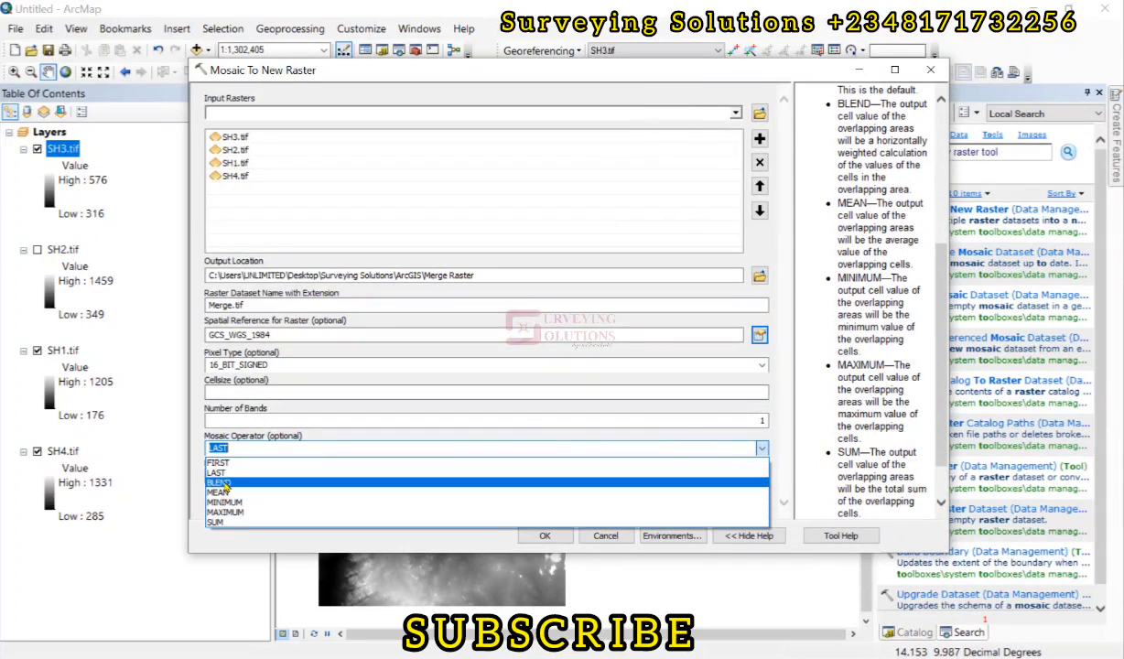
pyautogui.click(367, 483)
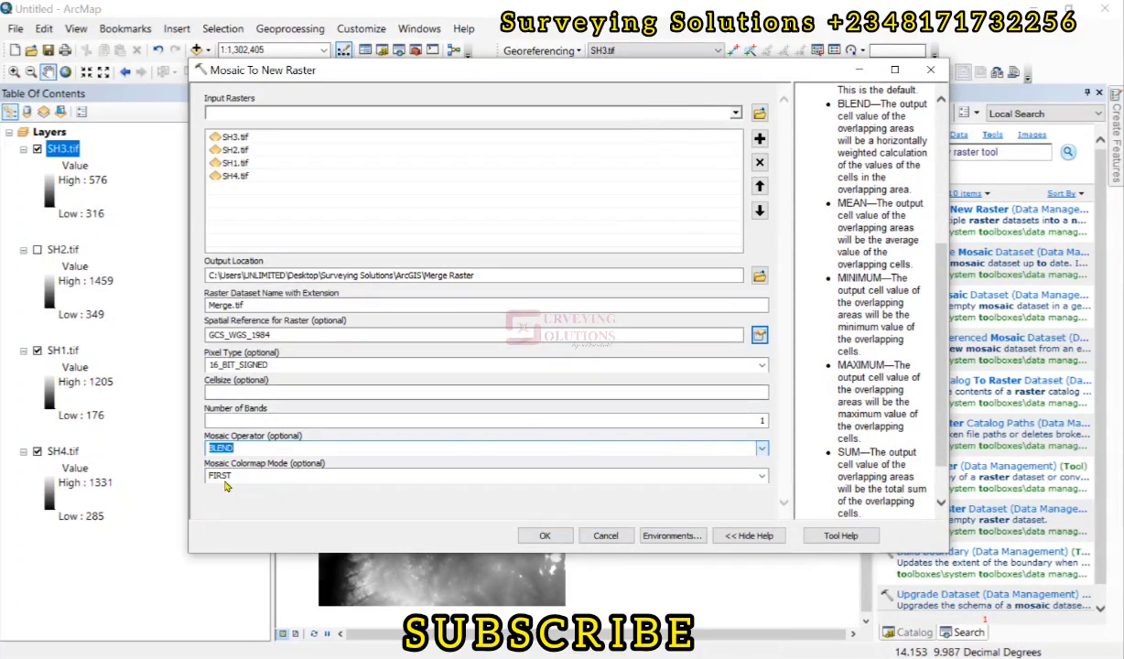
pyautogui.click(291, 475)
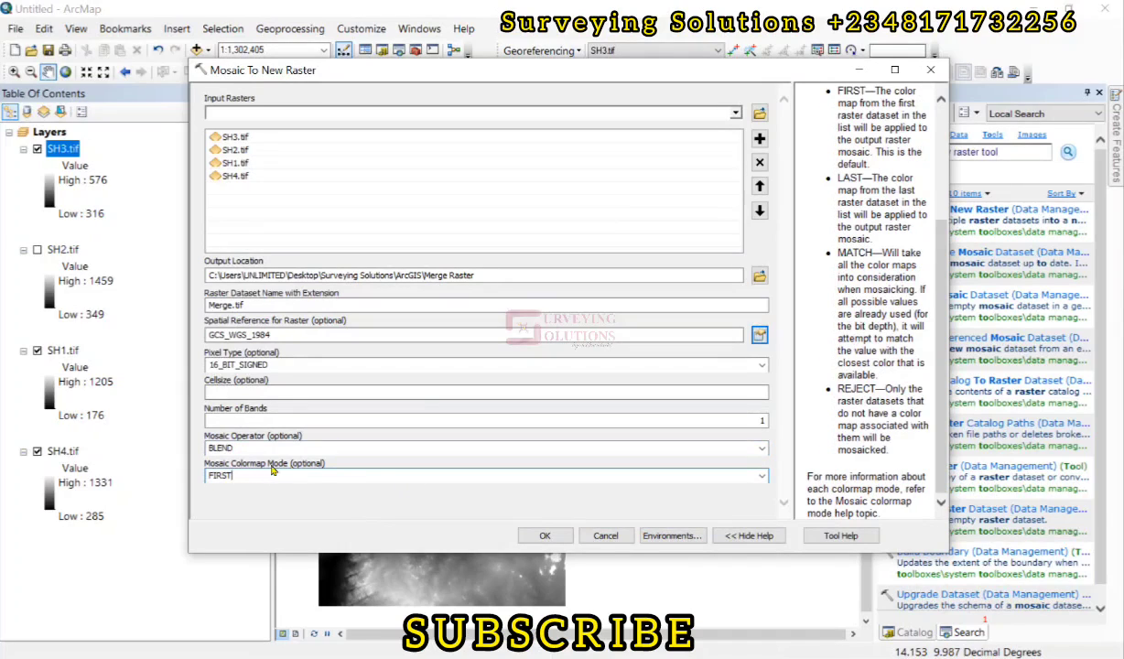
pyautogui.scroll(4, 841, 208)
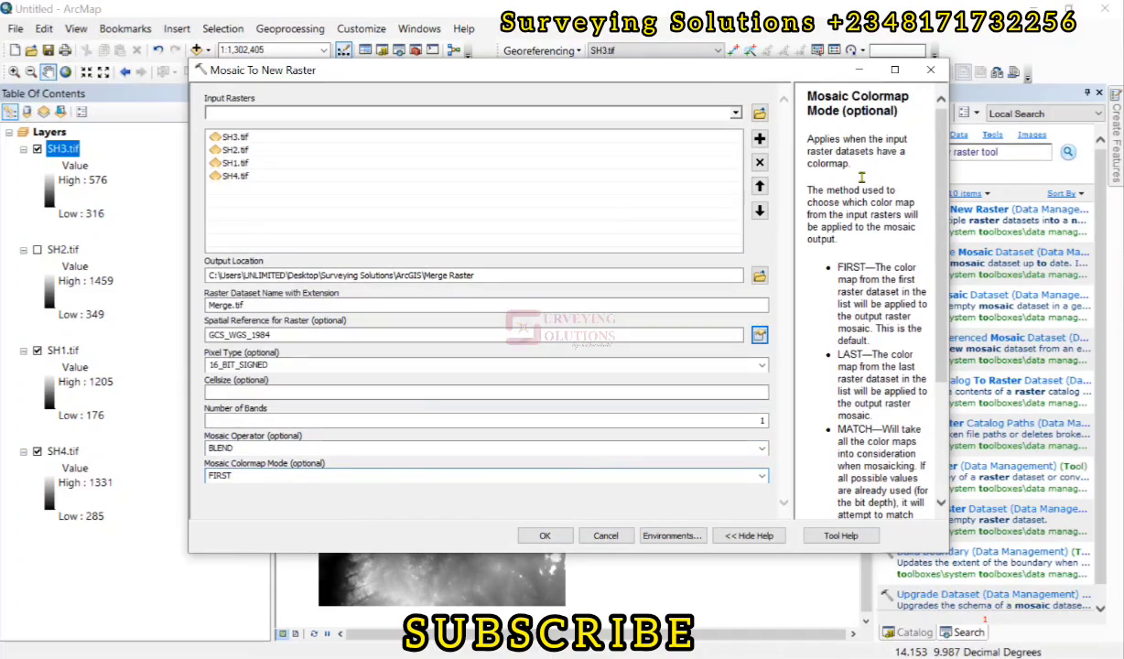
pyautogui.scroll(-4, 862, 178)
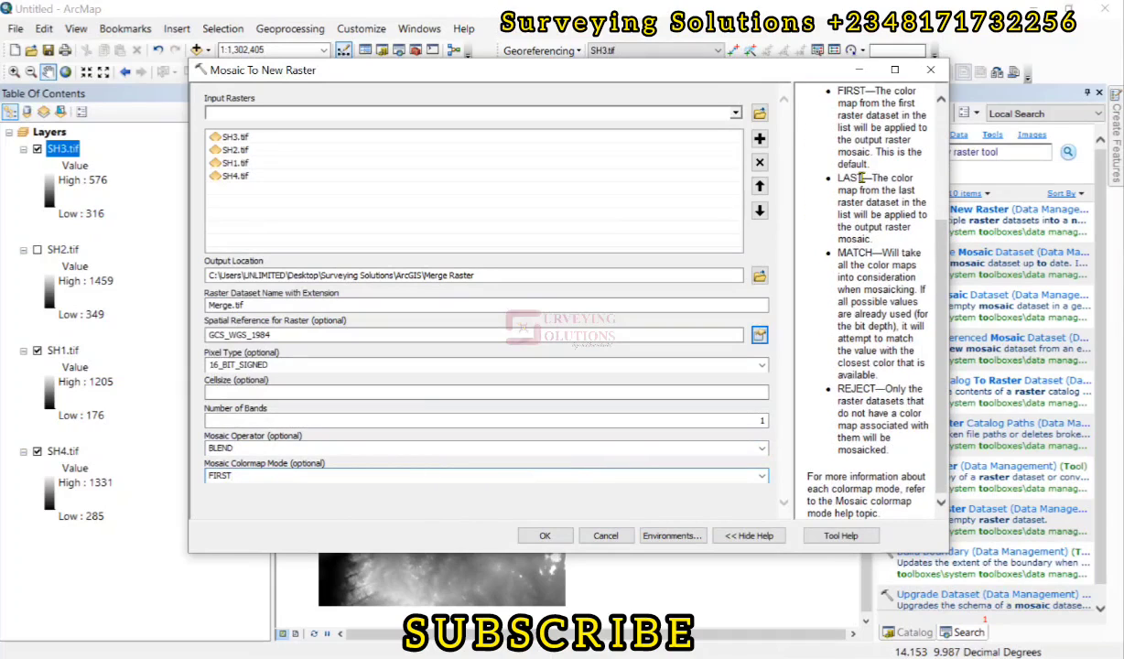
pyautogui.scroll(4, 862, 178)
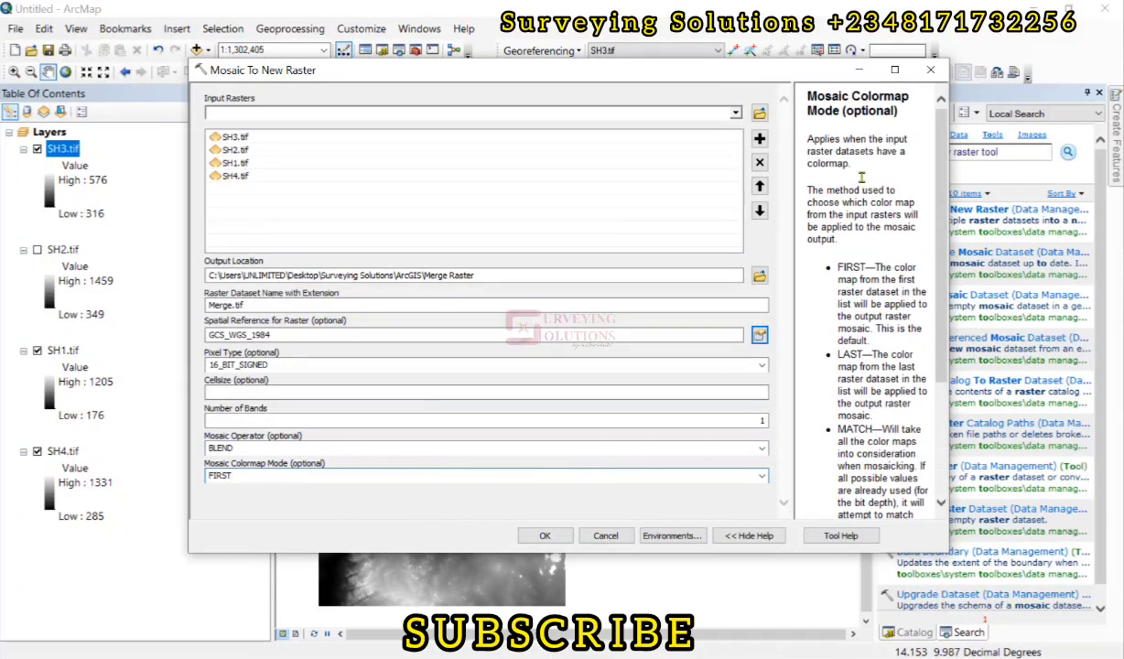
pyautogui.click(740, 478)
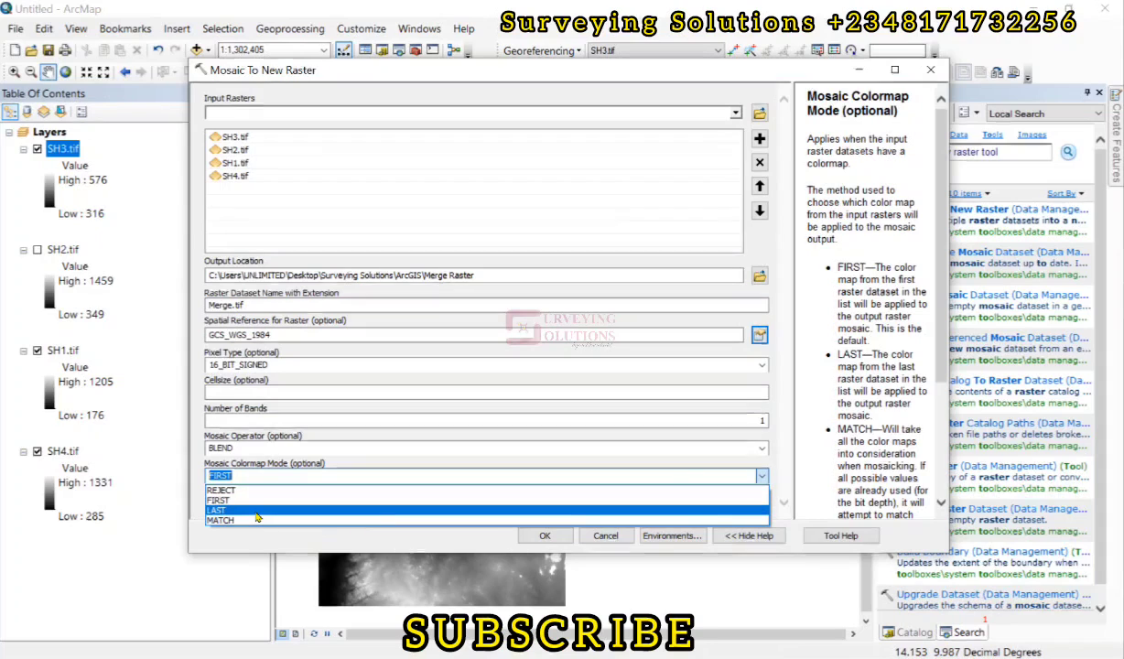
pyautogui.click(248, 520)
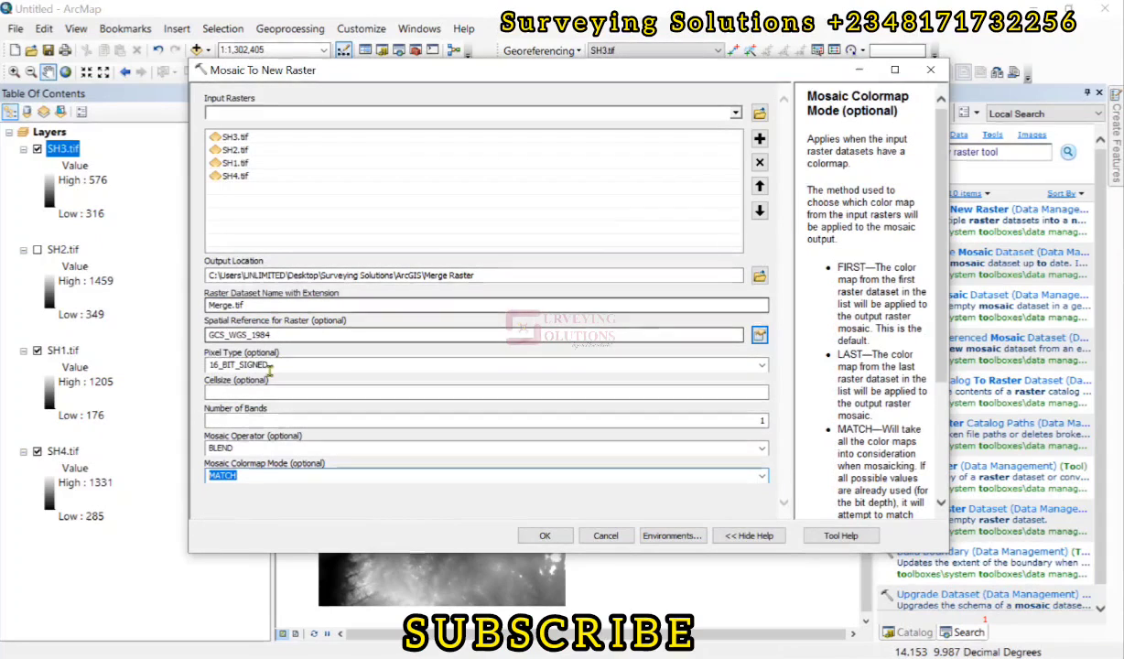
pyautogui.scroll(-5, 858, 154)
pyautogui.scroll(5, 858, 154)
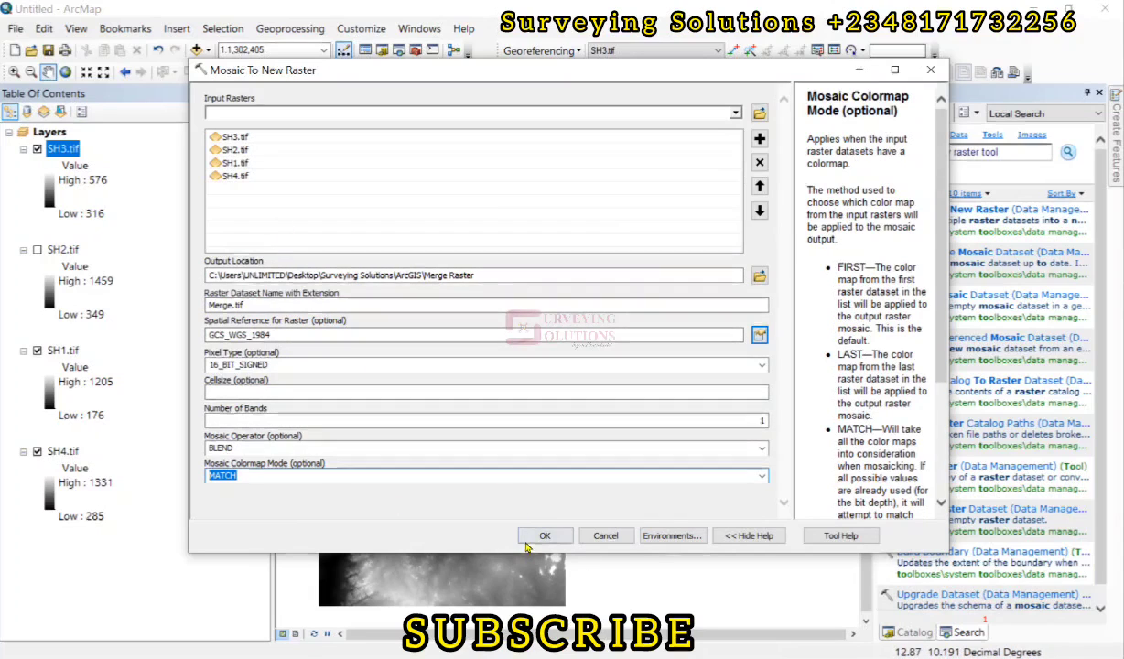
# Step: Run the mosaic to create Merge.tif and turn the SH2.tif layer back on
pyautogui.click(545, 536)
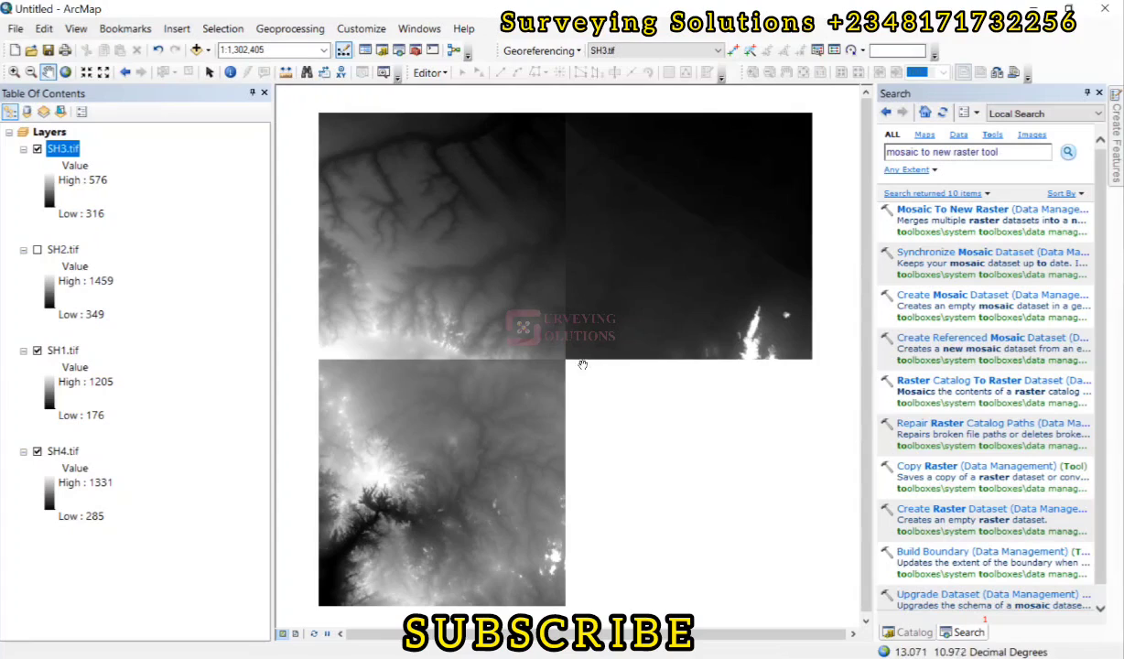
pyautogui.click(36, 250)
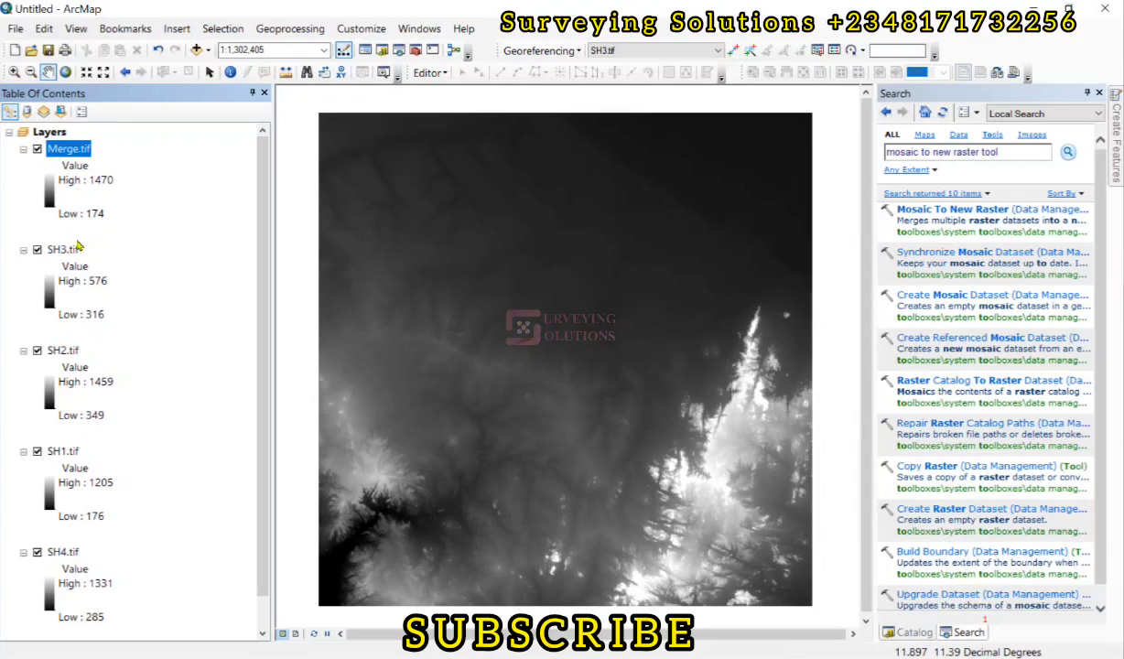
pyautogui.scroll(-1, 78, 240)
pyautogui.scroll(1, 80, 234)
pyautogui.scroll(-1, 93, 378)
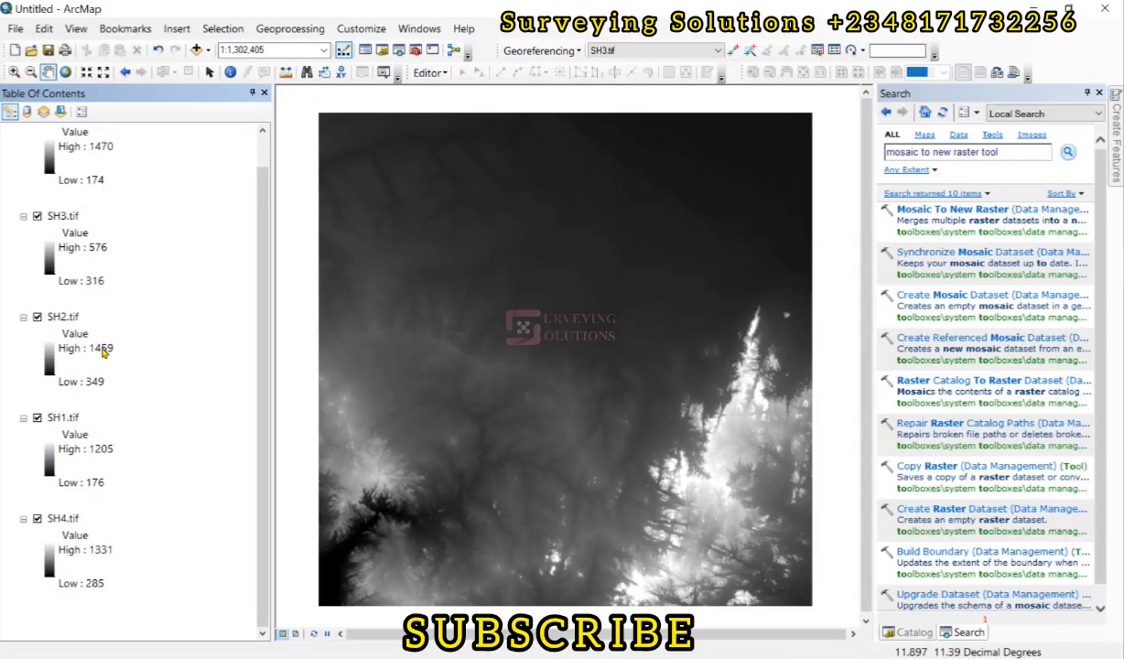
pyautogui.scroll(1, 104, 353)
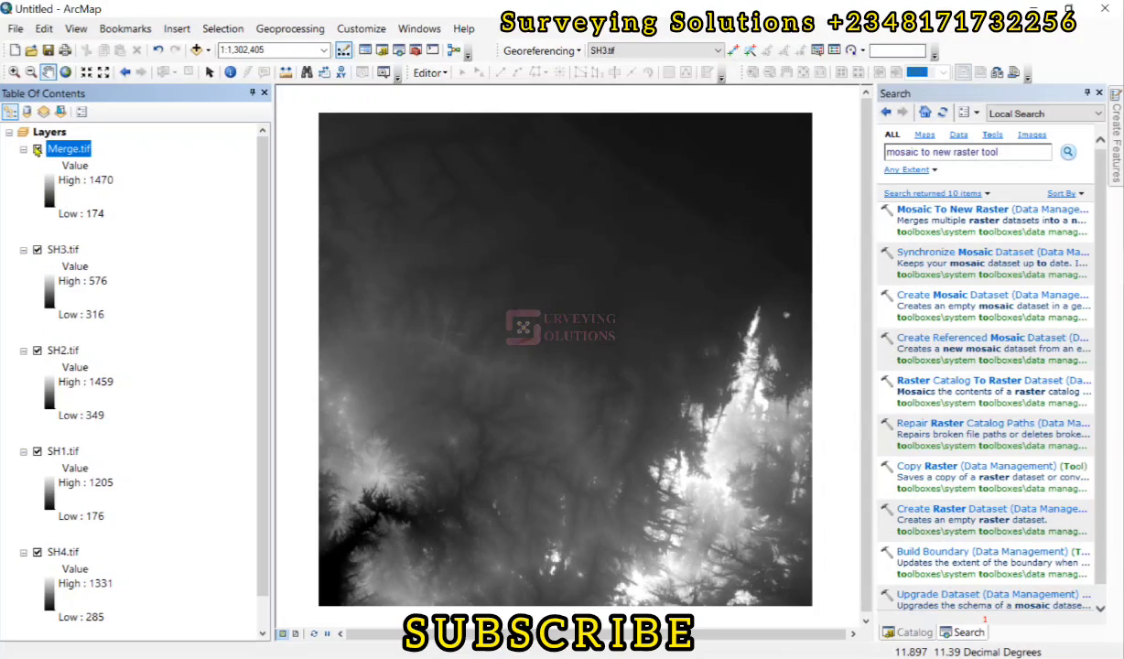
# Step: Toggle Merge.tif on and off to compare it with the original tiles
pyautogui.press('F2')
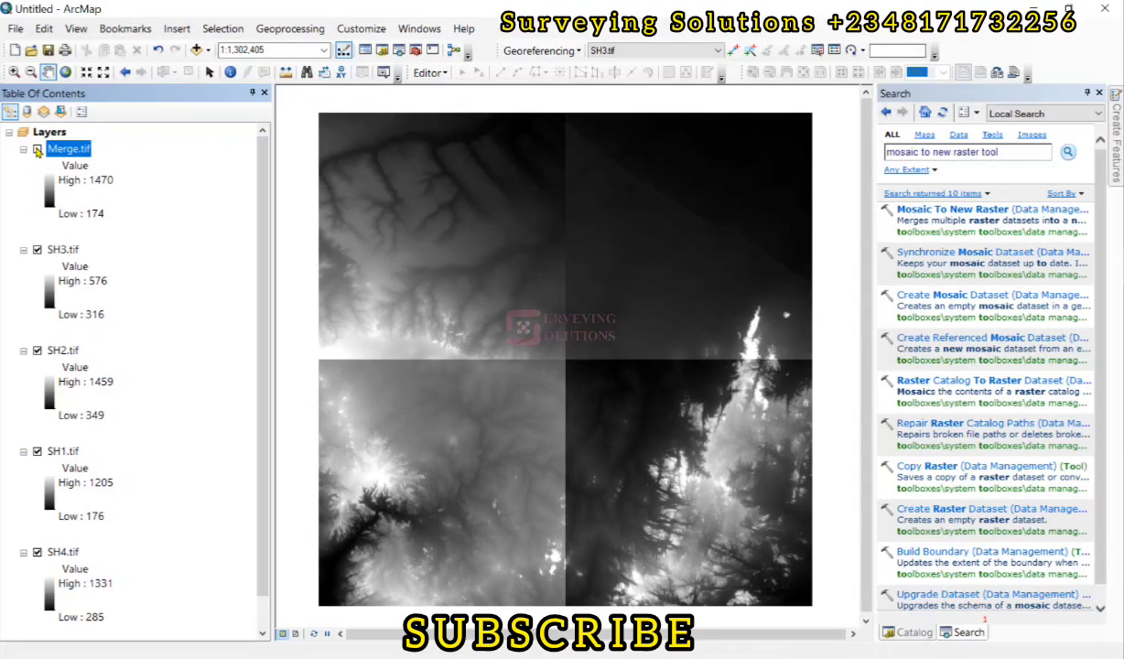
pyautogui.click(37, 250)
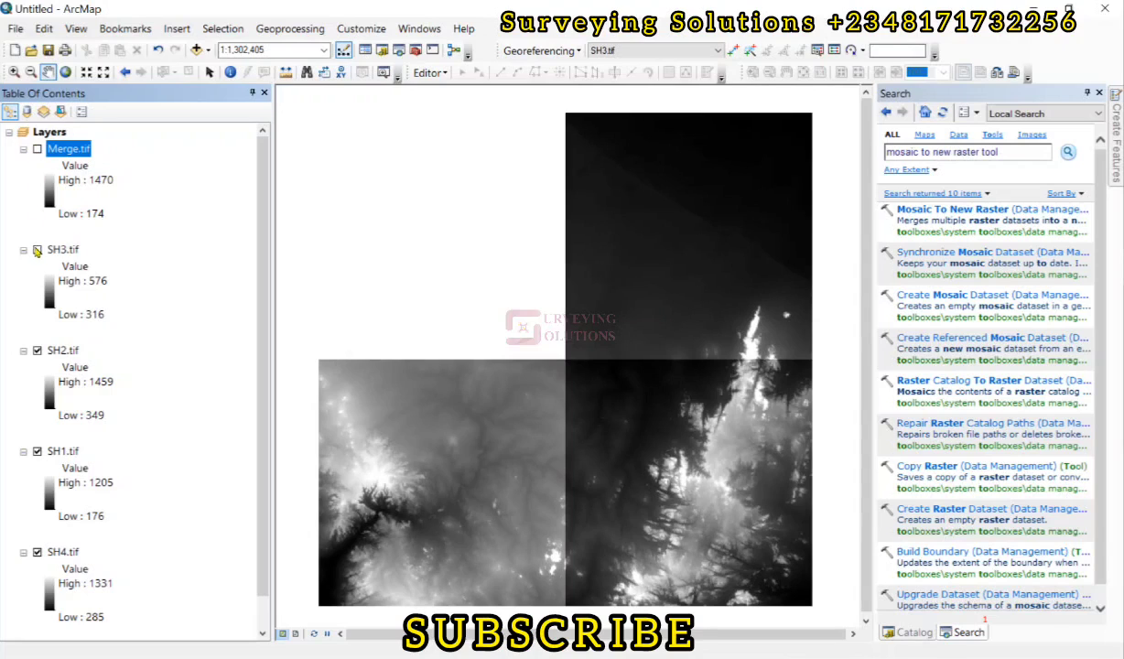
pyautogui.click(37, 150)
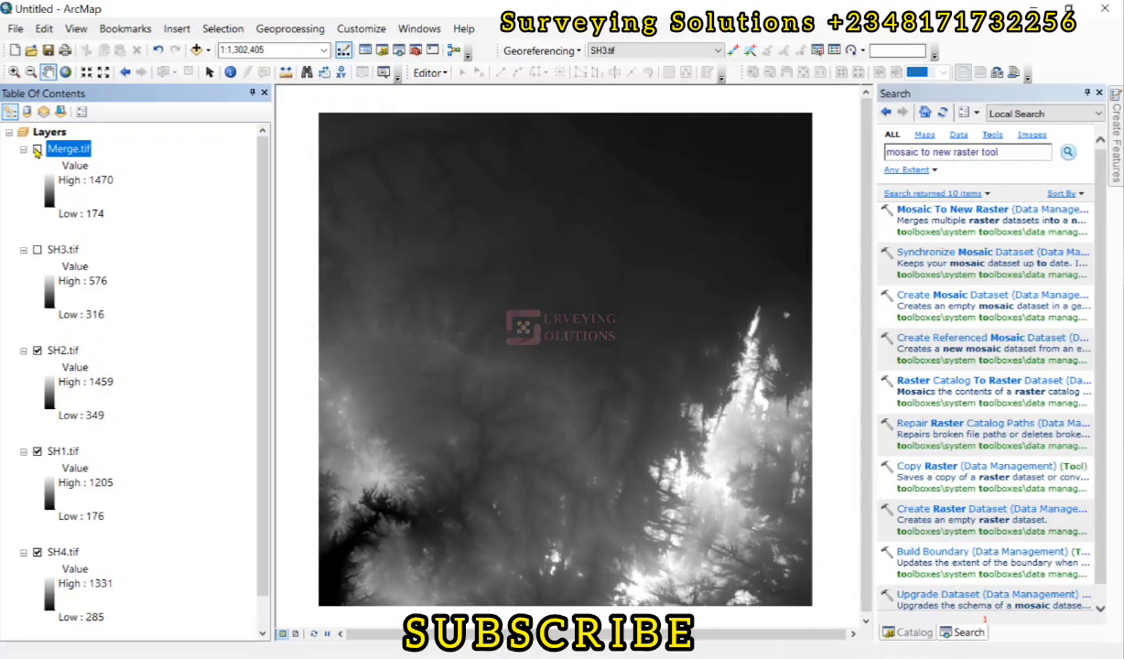
pyautogui.click(37, 151)
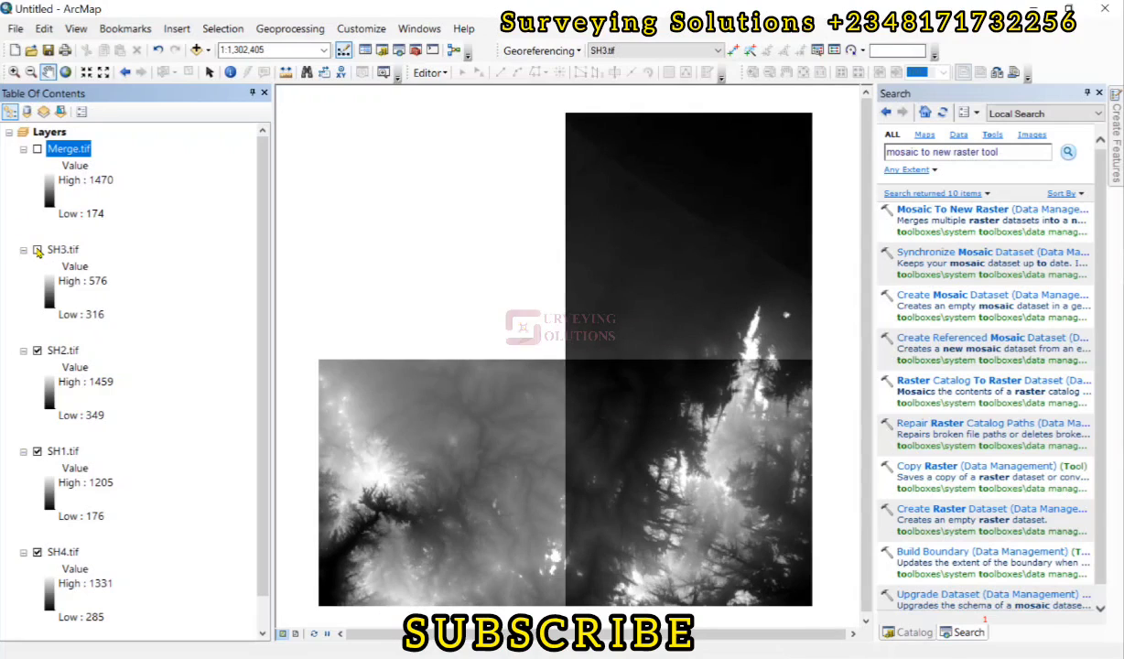
pyautogui.click(36, 150)
pyautogui.click(36, 150)
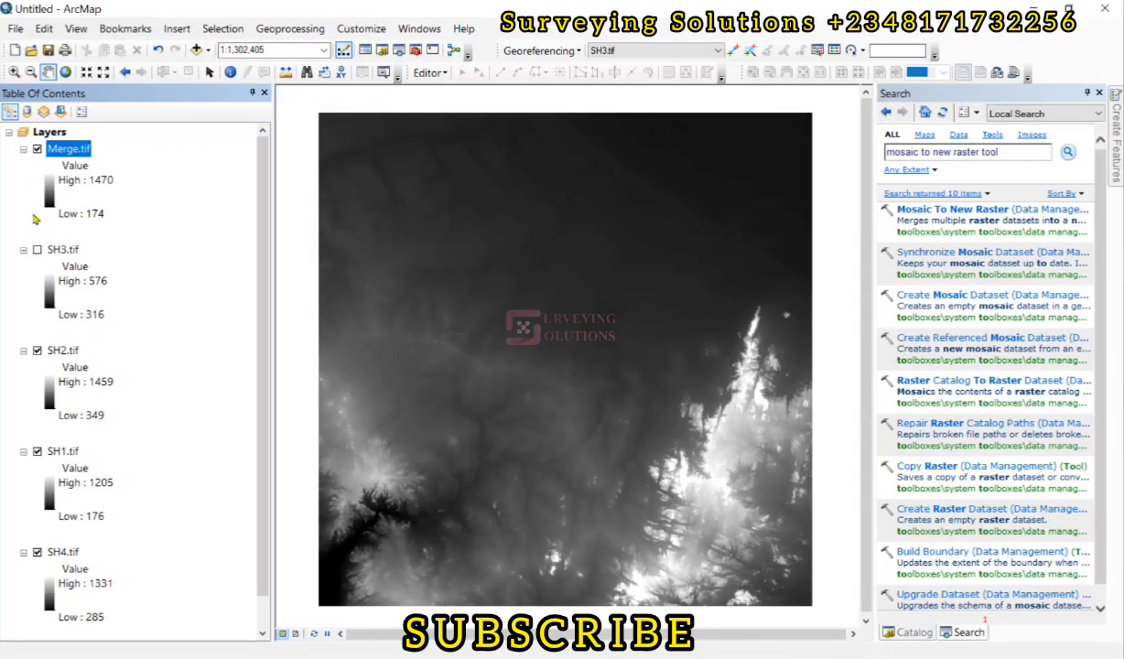
# Step: Hide tiles SH1–SH4, keep Merge.tif visible, and bring up its colour ramp selector
pyautogui.click(37, 352)
pyautogui.click(46, 451)
pyautogui.click(38, 553)
pyautogui.click(37, 149)
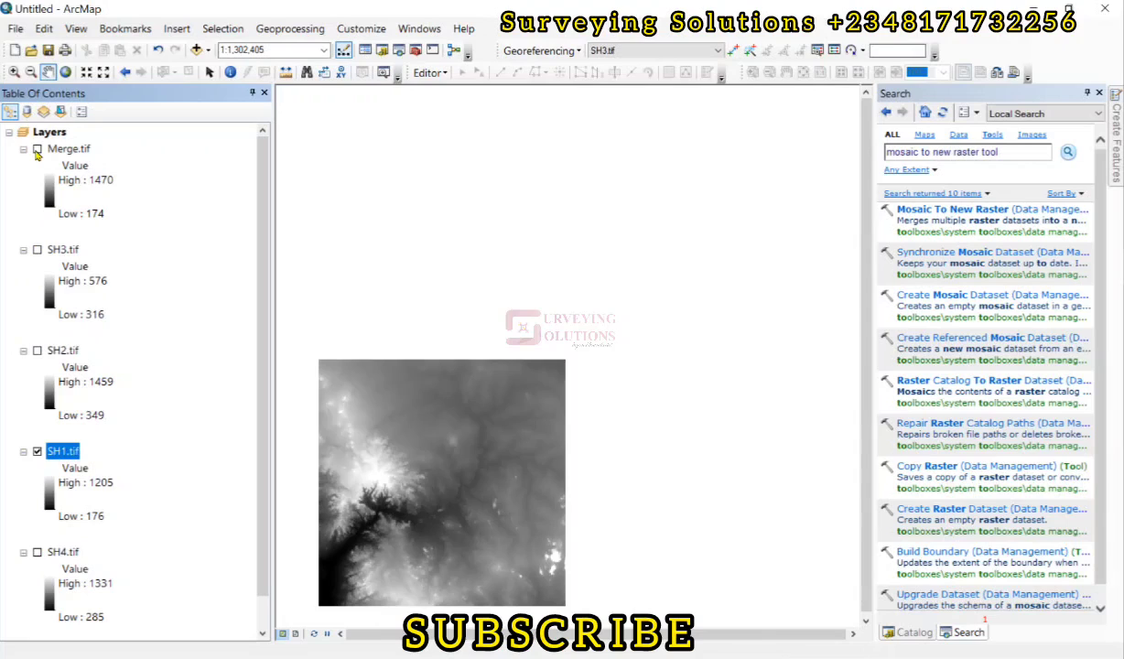
pyautogui.click(37, 149)
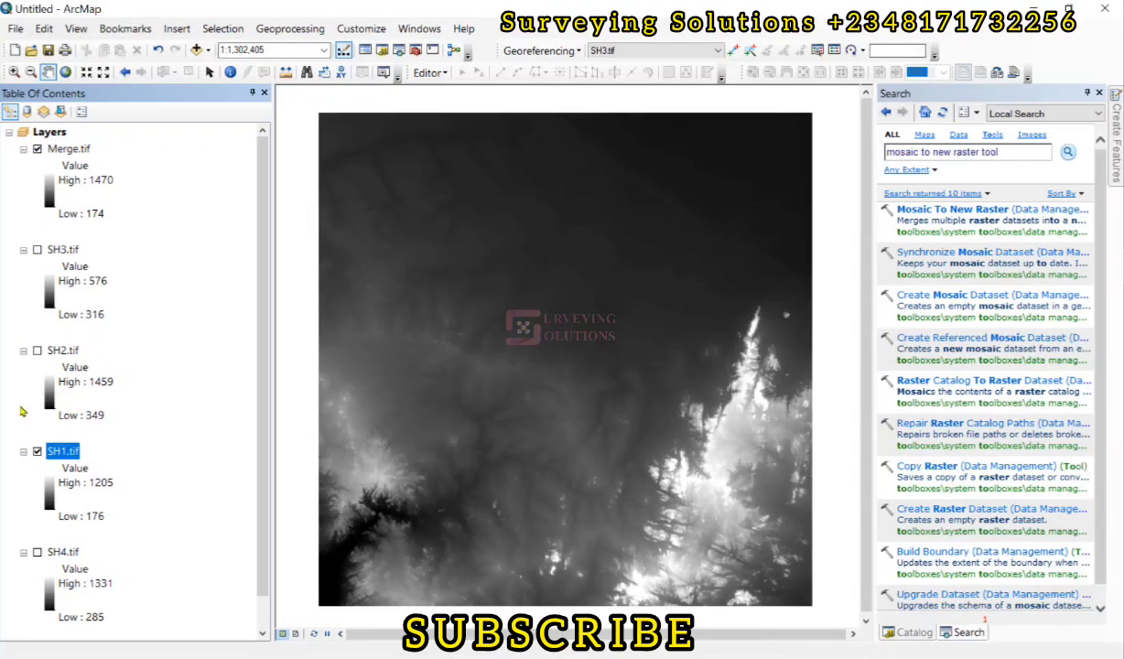
pyautogui.click(37, 453)
pyautogui.click(38, 150)
pyautogui.click(38, 149)
pyautogui.click(50, 187)
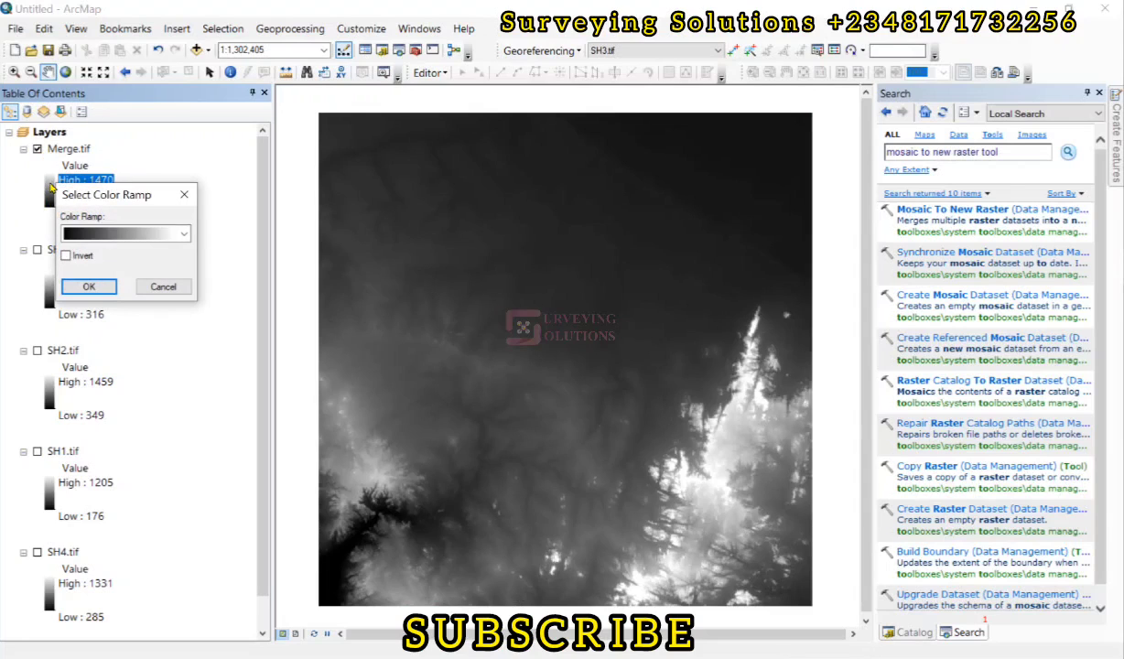
# Step: Try a rainbow ramp and then a red-yellow-blue ramp on Merge.tif
pyautogui.click(183, 237)
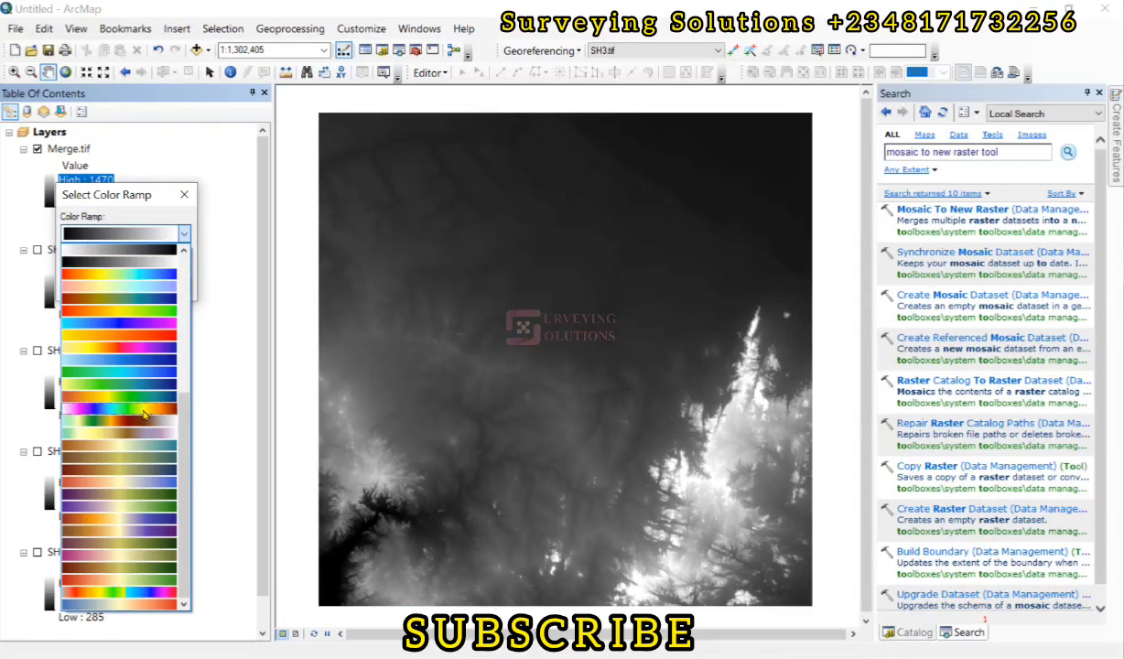
pyautogui.click(143, 414)
pyautogui.click(82, 280)
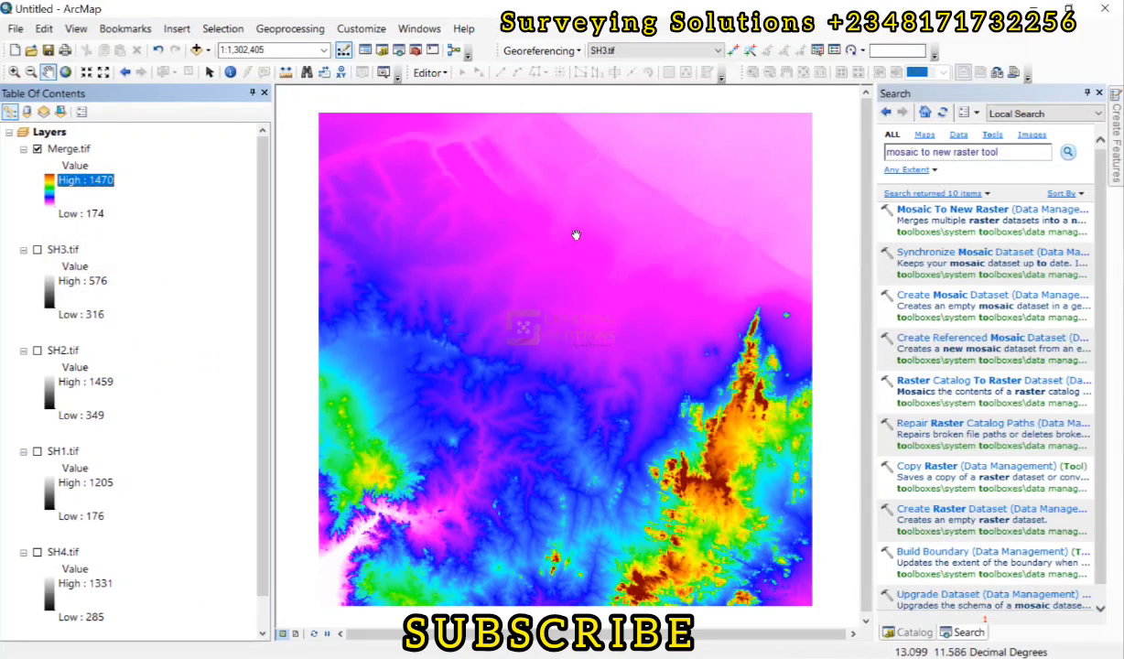
pyautogui.click(52, 192)
pyautogui.click(184, 240)
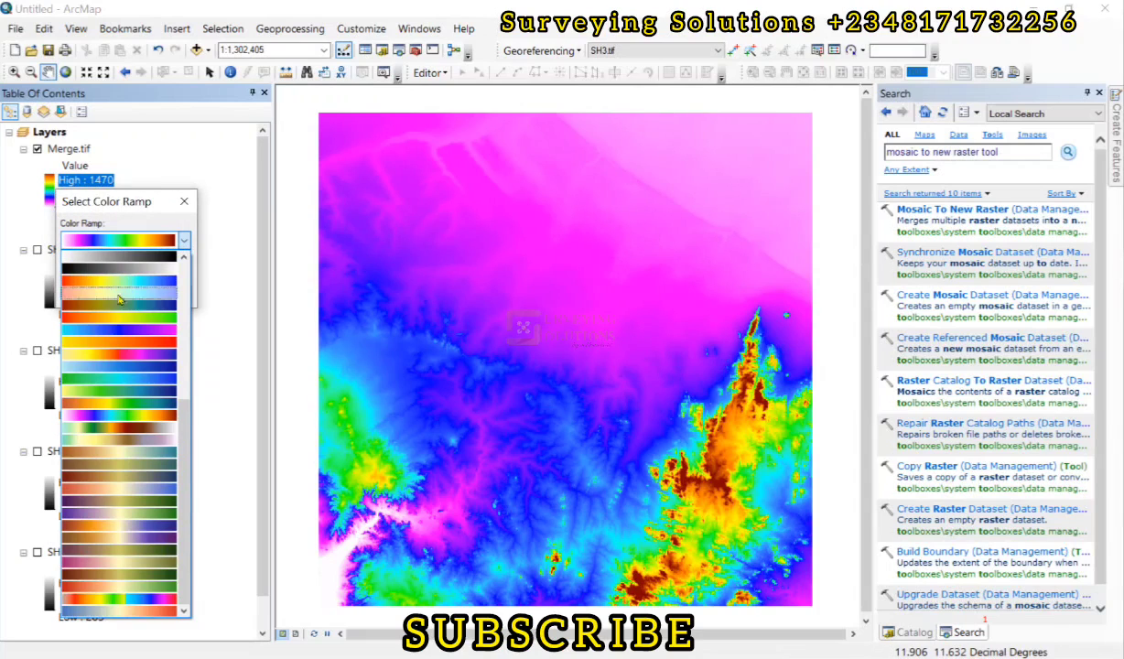
pyautogui.click(100, 264)
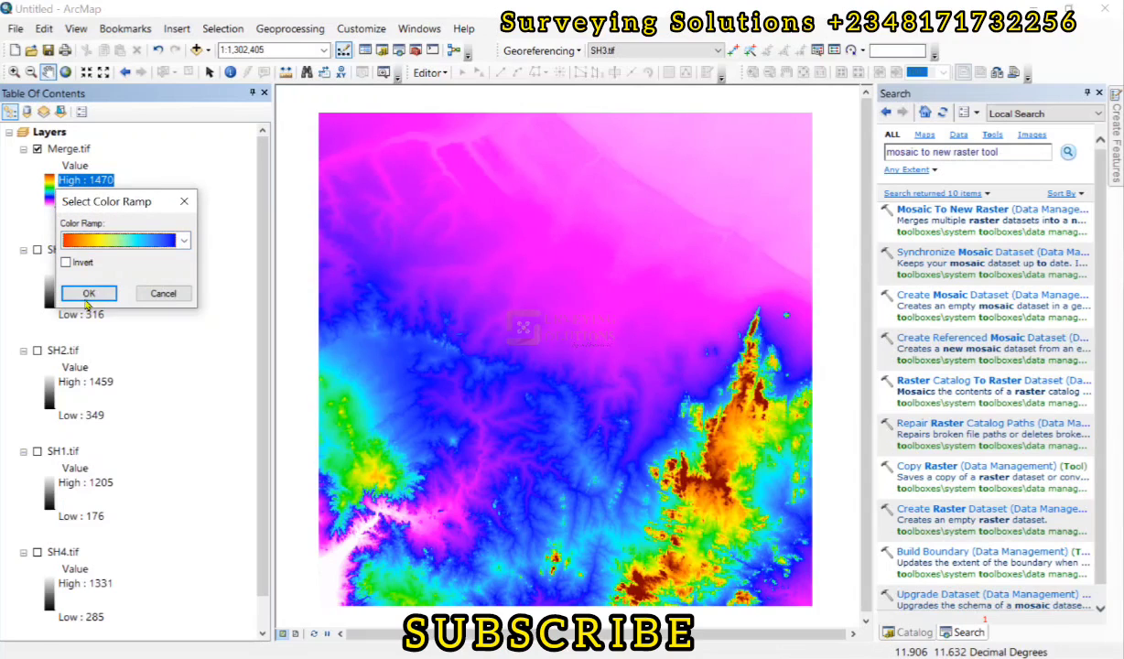
pyautogui.click(88, 298)
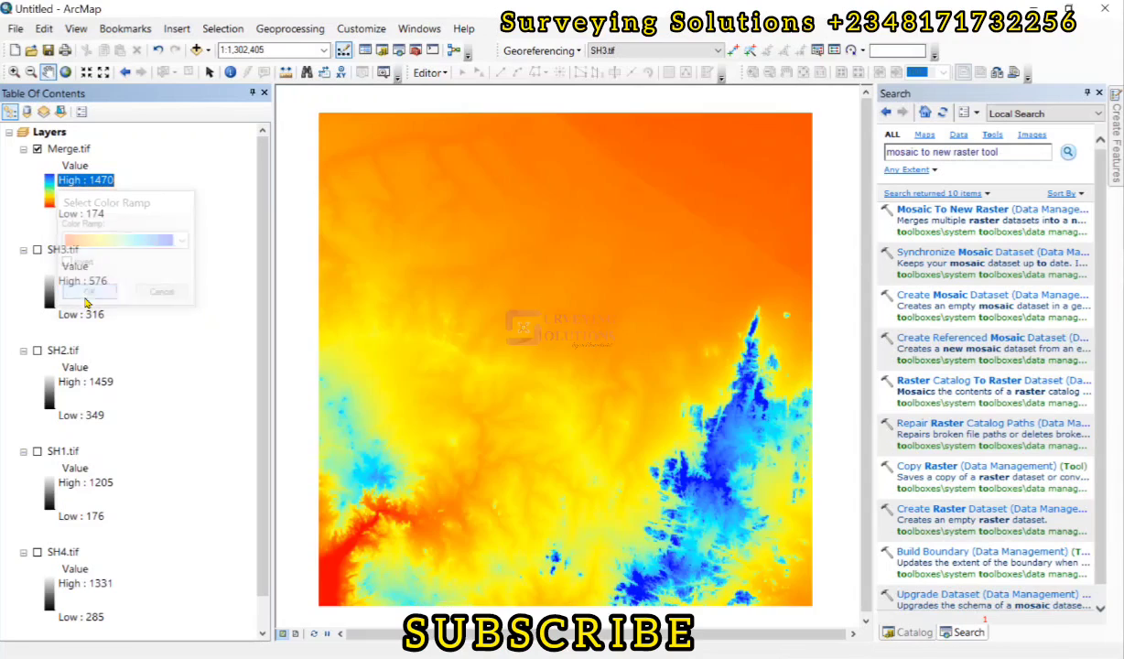
# Step: Apply the full-spectrum rainbow colour ramp to Merge.tif
pyautogui.click(50, 190)
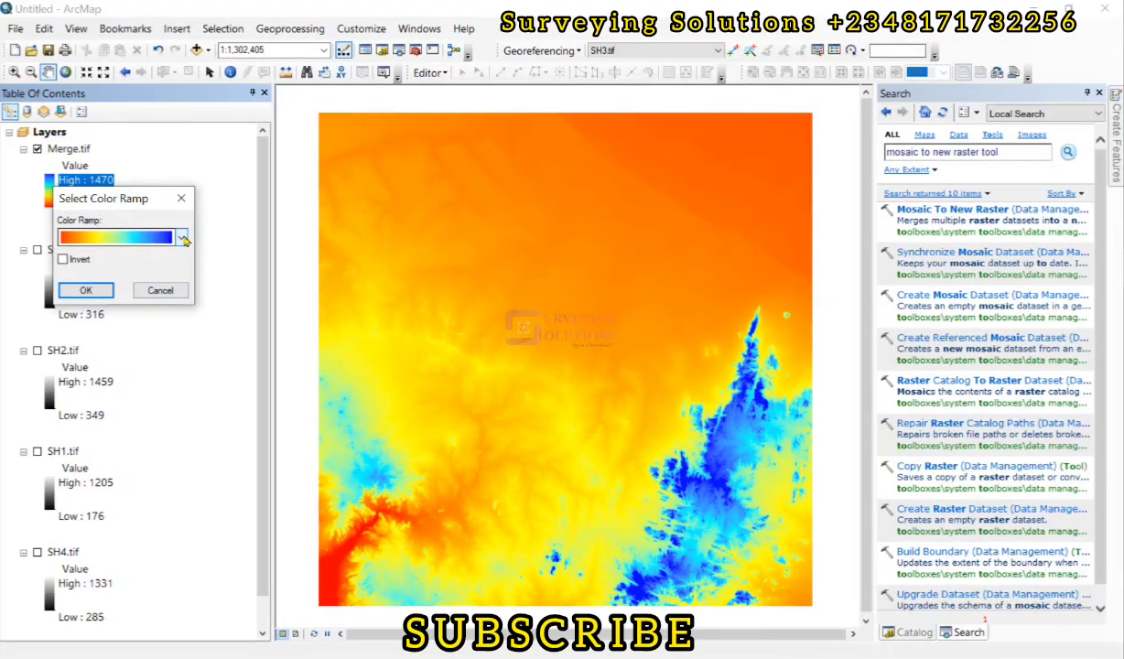
pyautogui.click(182, 238)
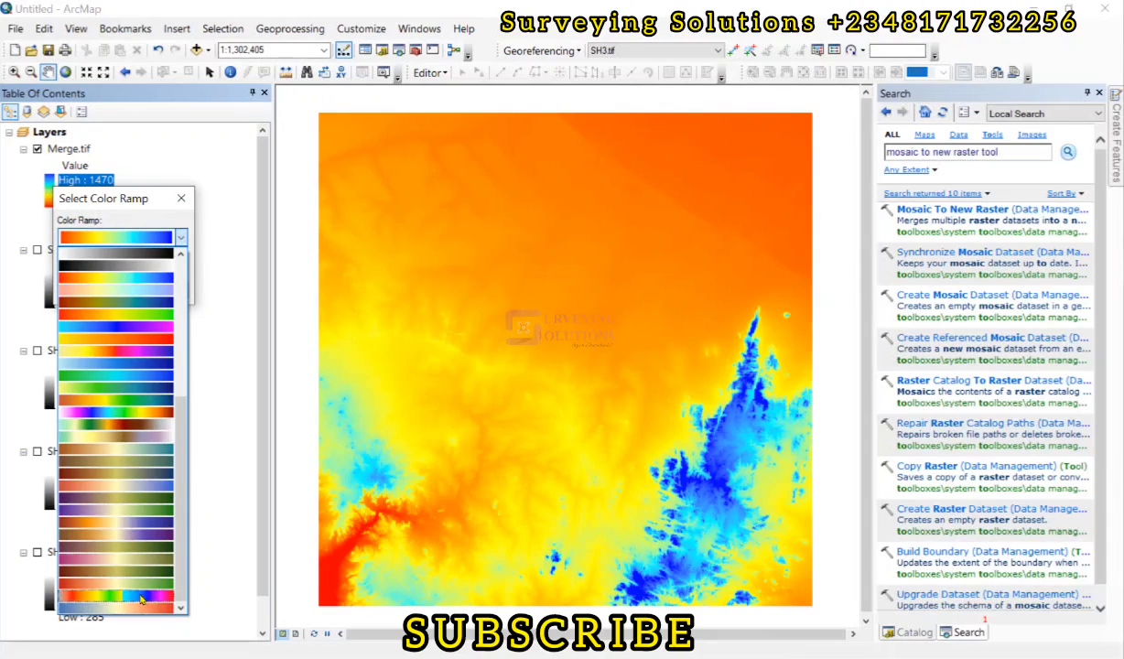
pyautogui.click(140, 598)
pyautogui.click(84, 291)
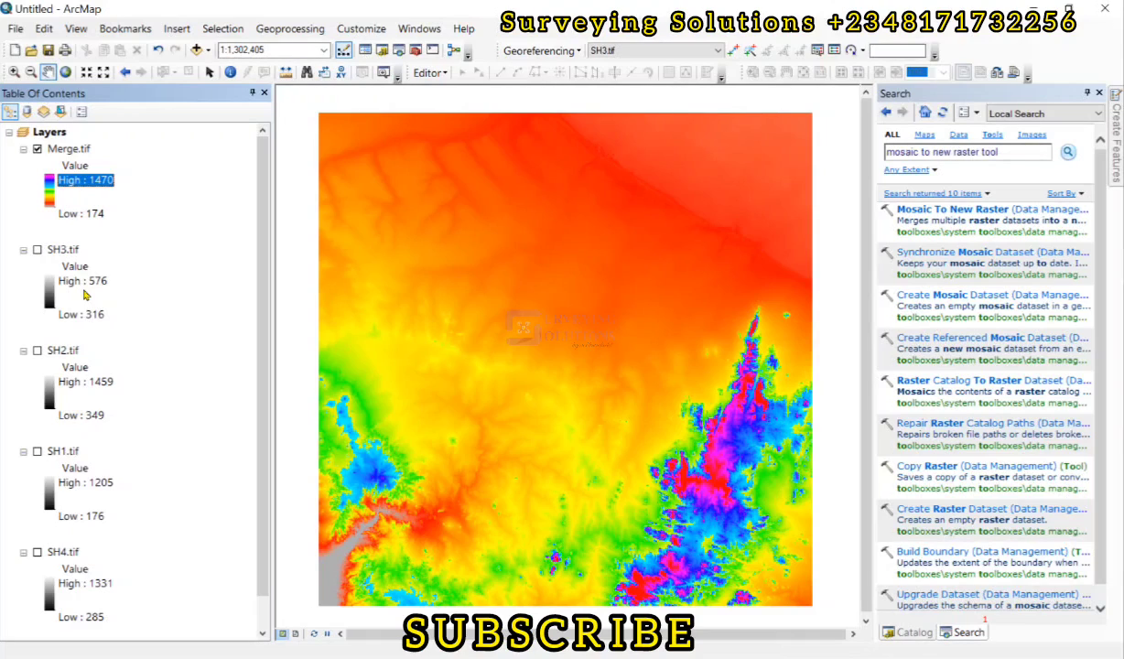